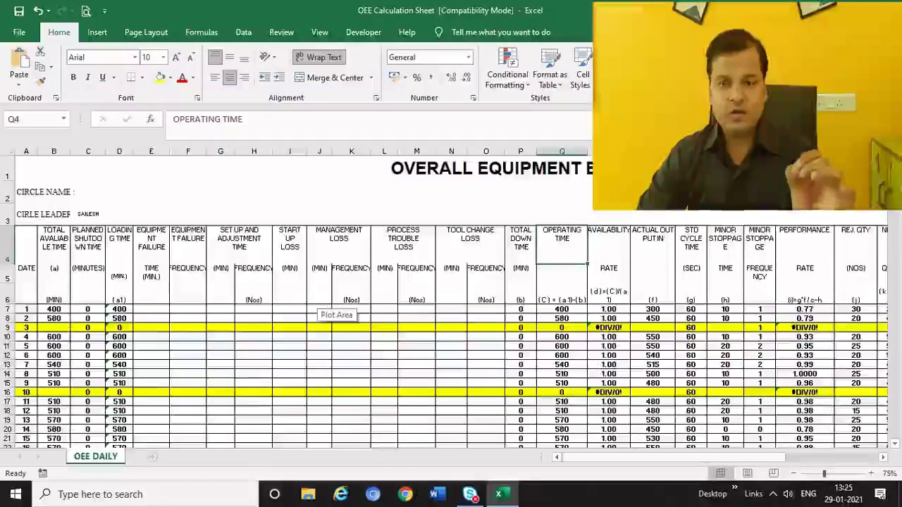
Step: Review the OEE sheet's time and loss column headers, from Total Available Time through Tool Change Loss
key("ctrl+Home")
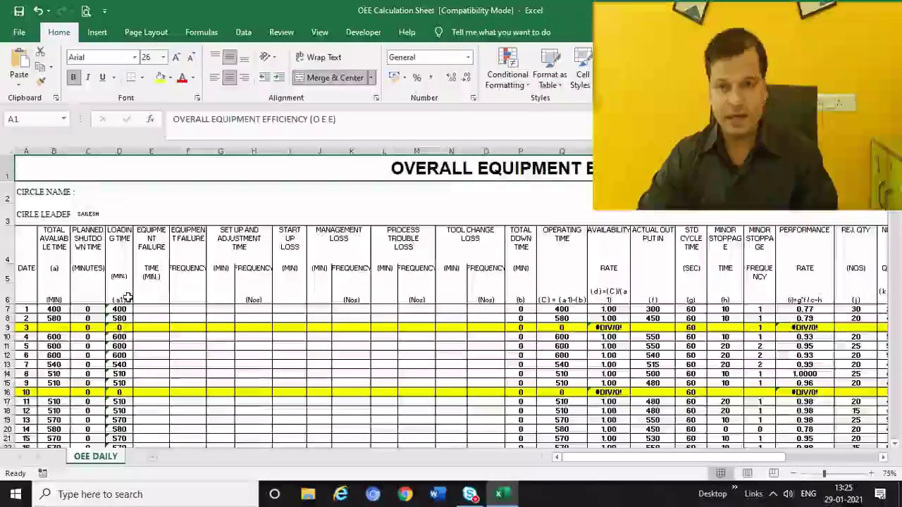
left_click(49, 243)
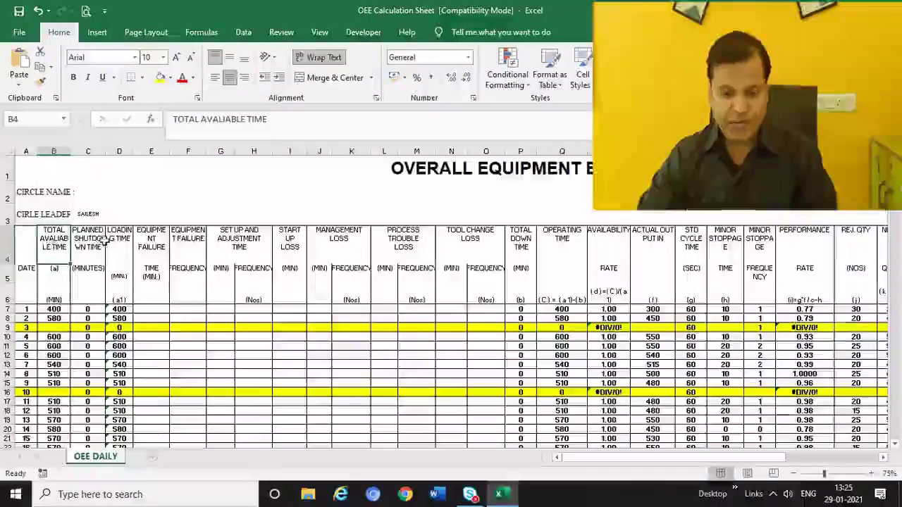
left_click(101, 244)
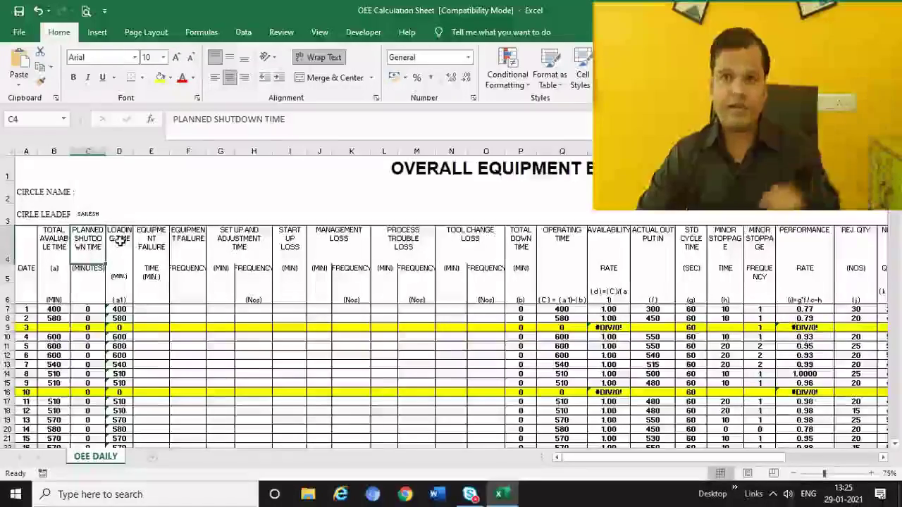
left_click(118, 243)
left_click(59, 241)
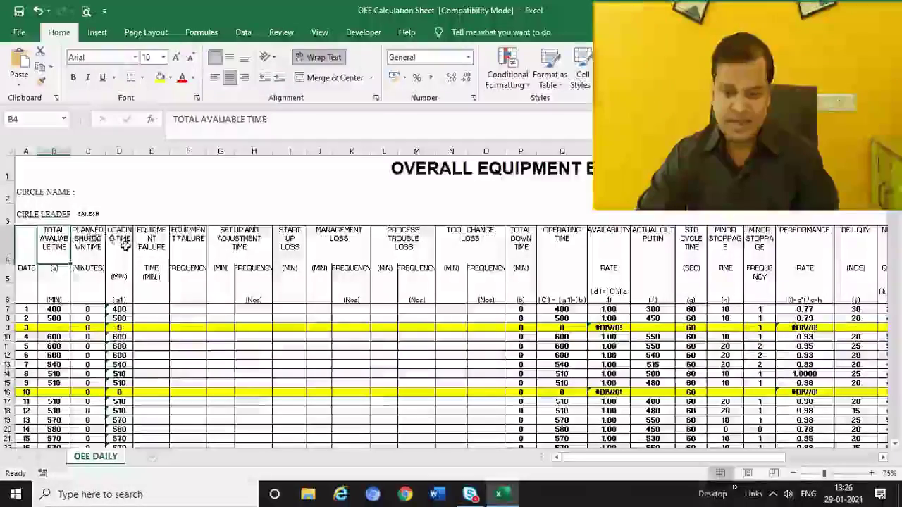
left_click(154, 242)
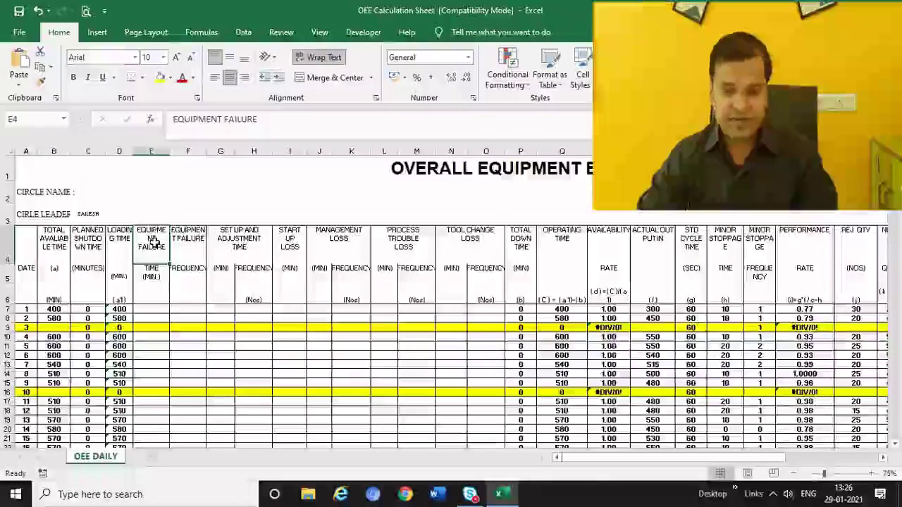
left_click(195, 241)
left_click(244, 239)
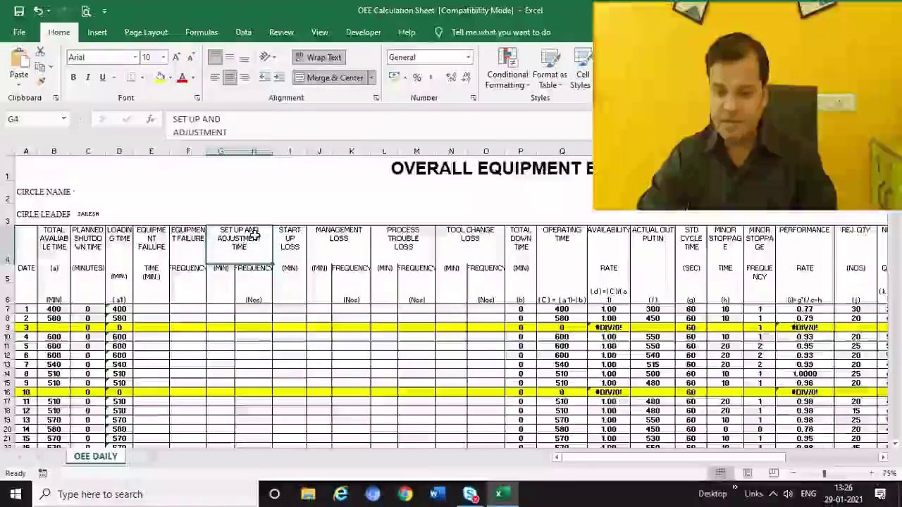
left_click(296, 241)
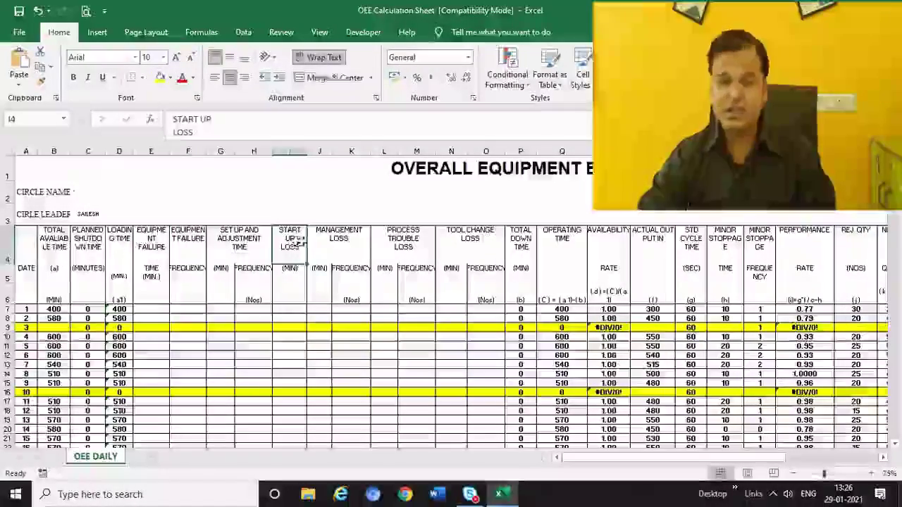
left_click(338, 239)
left_click(423, 236)
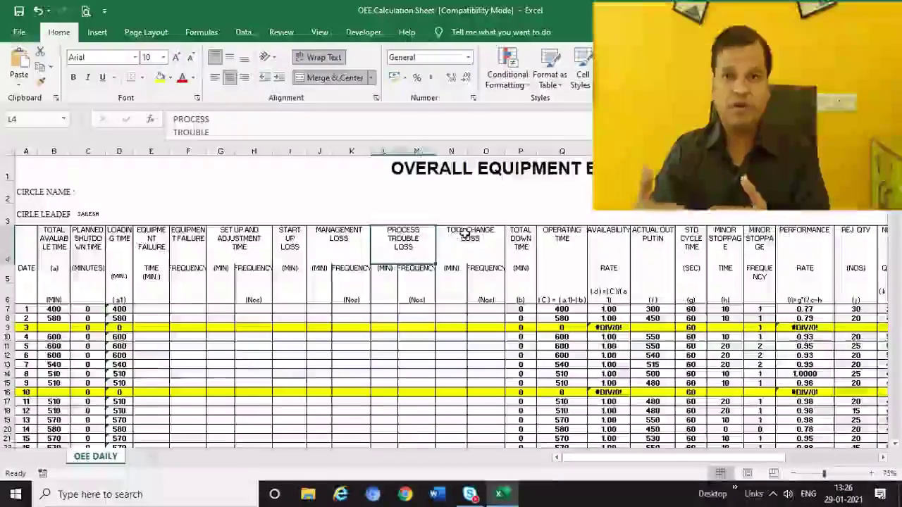
left_click(465, 236)
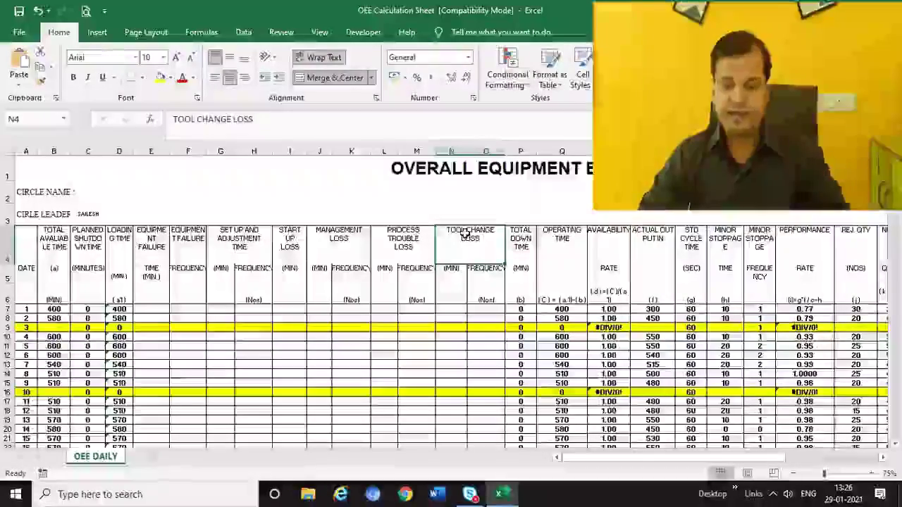
Step: For date 1, enter an equipment failure time of 30 minutes with frequency 1, and a management loss of 10 minutes
left_click(6, 310)
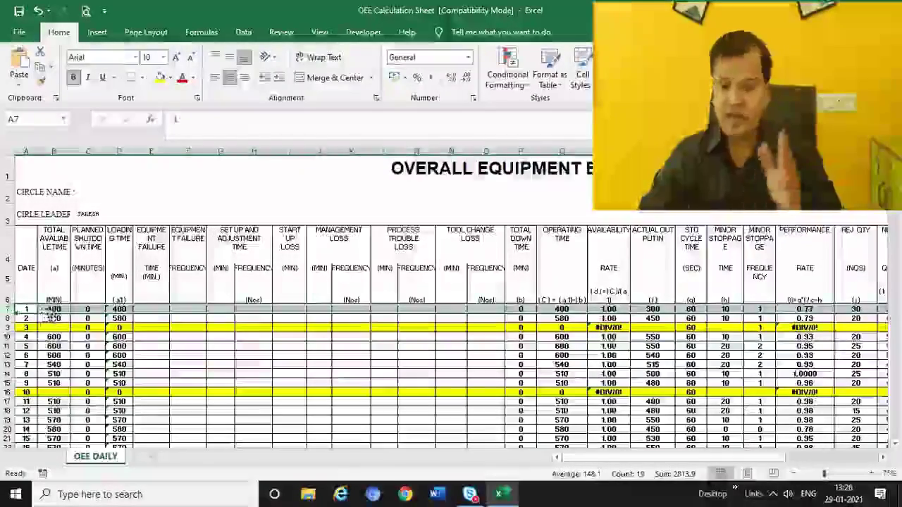
left_click(58, 309)
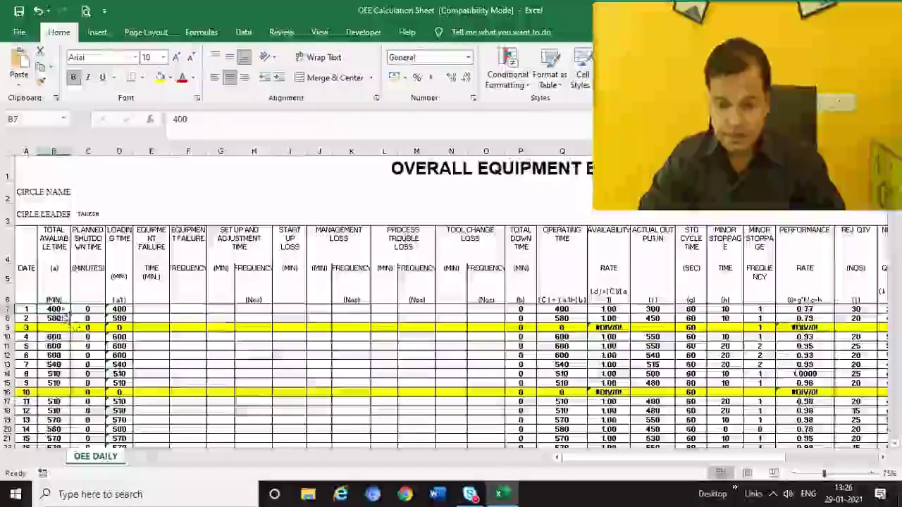
left_click(156, 309)
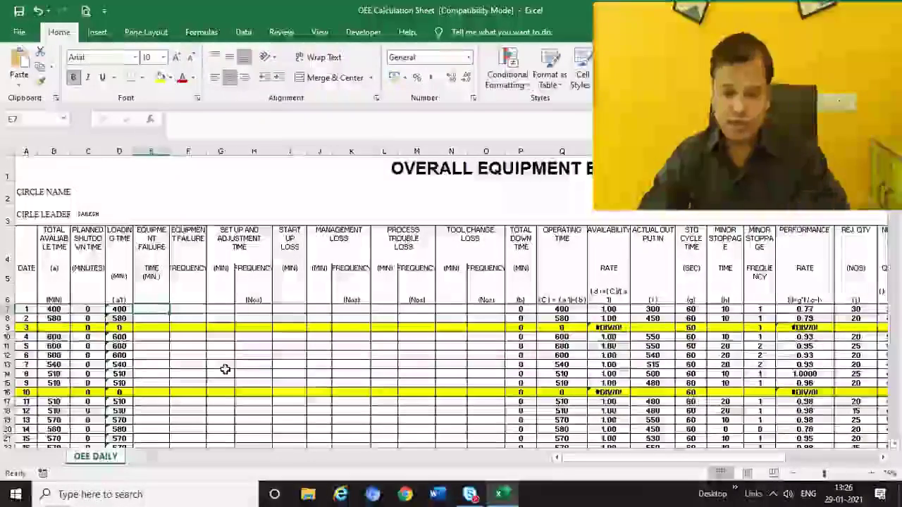
type("3")
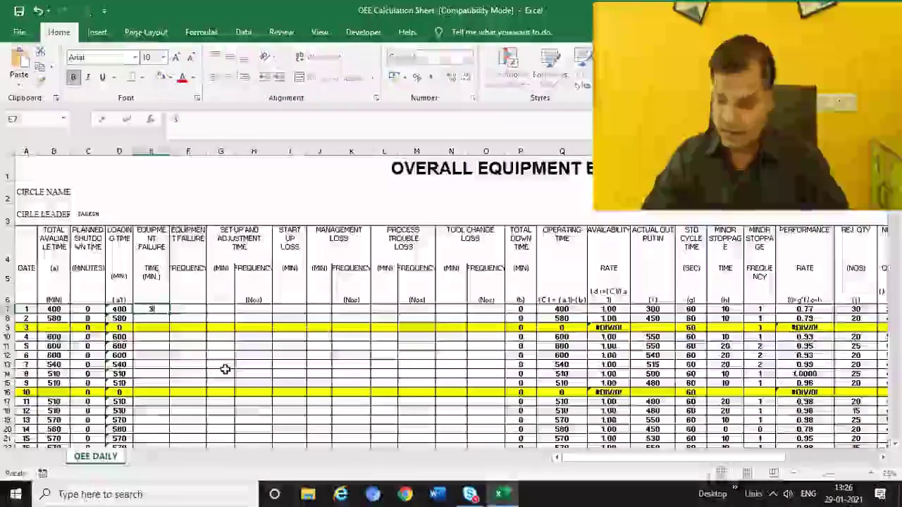
type("0")
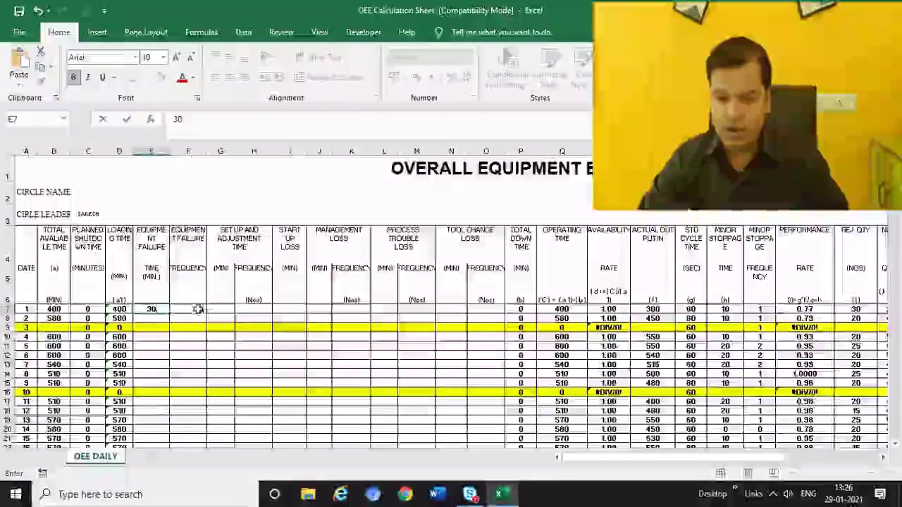
left_click(198, 308)
type("1")
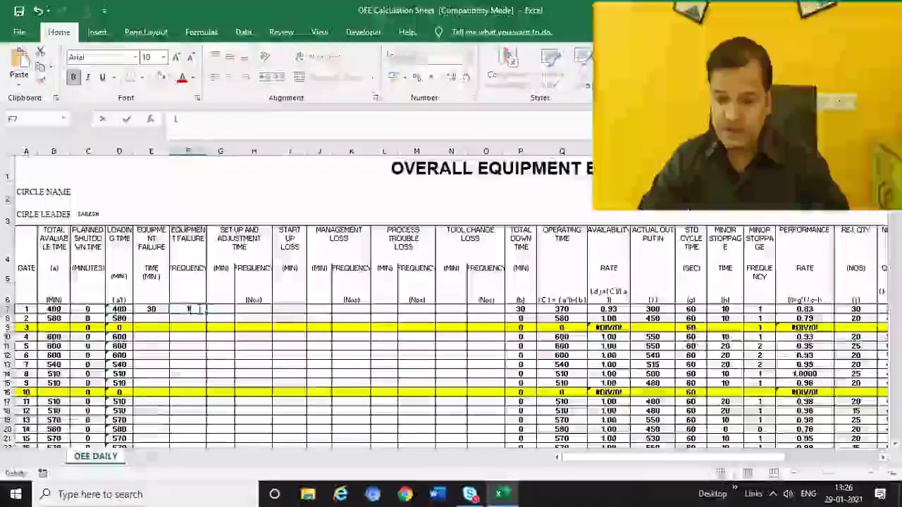
left_click(318, 309)
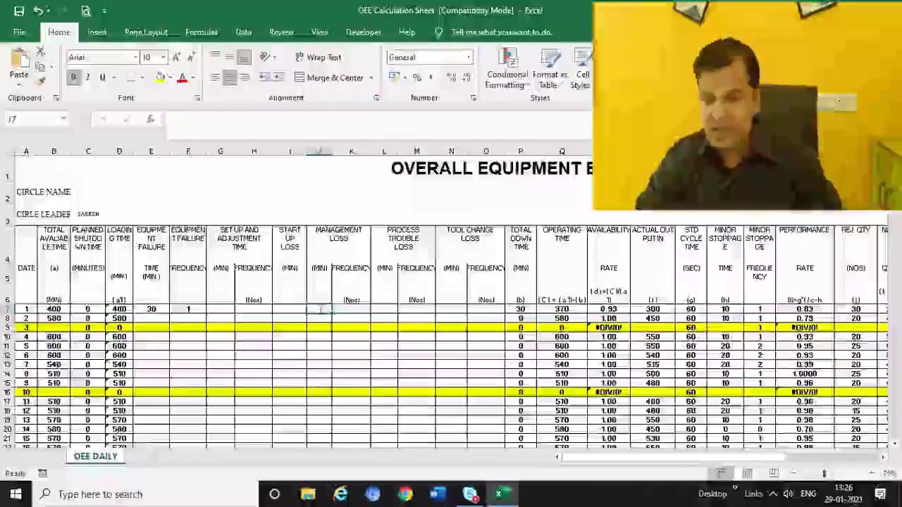
type("10")
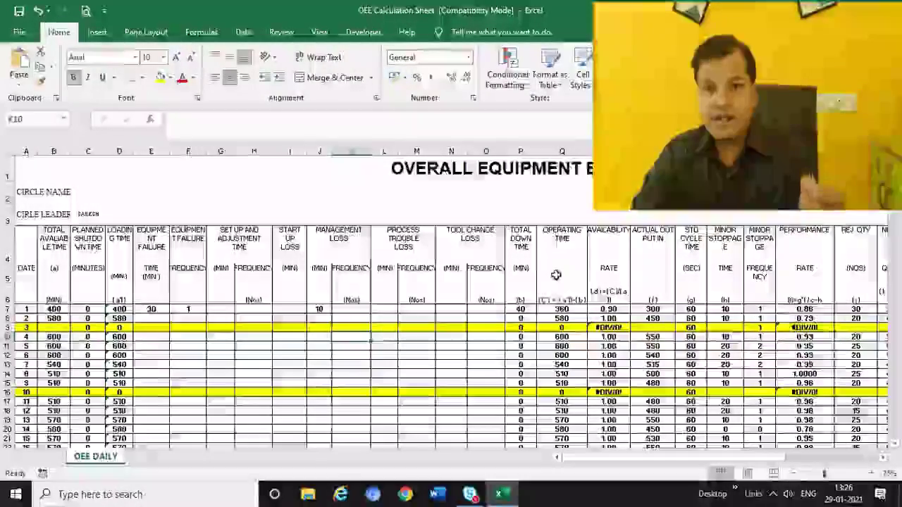
Step: Examine how Operating Time and Availability Rate are calculated, comparing their header formulas with the date 1 cells
left_click(562, 236)
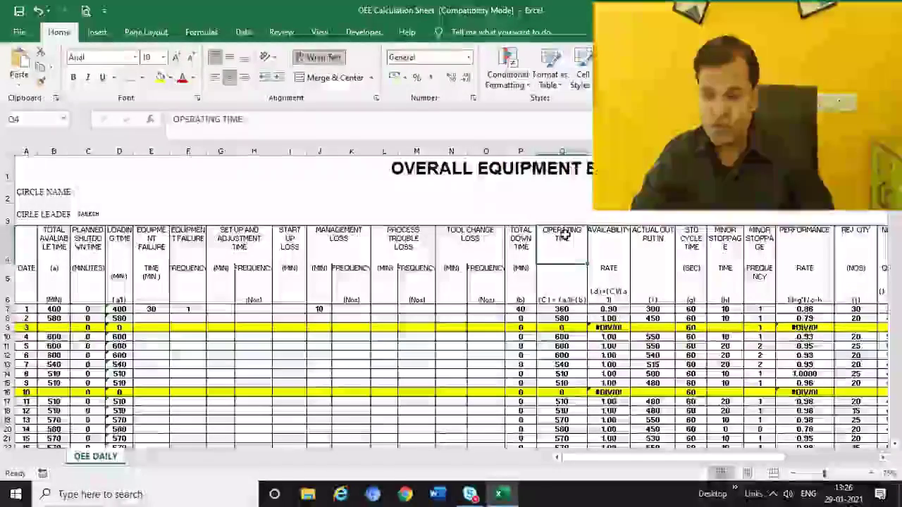
left_click(568, 302)
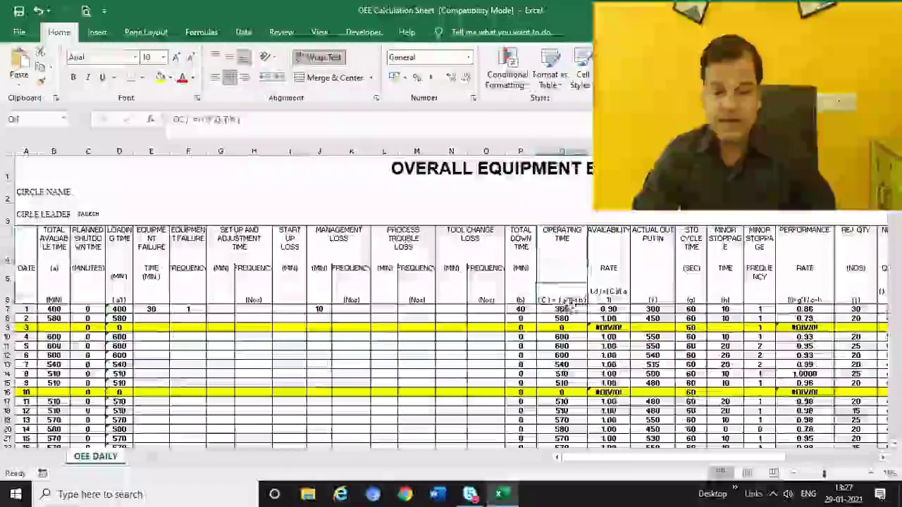
left_click(568, 308)
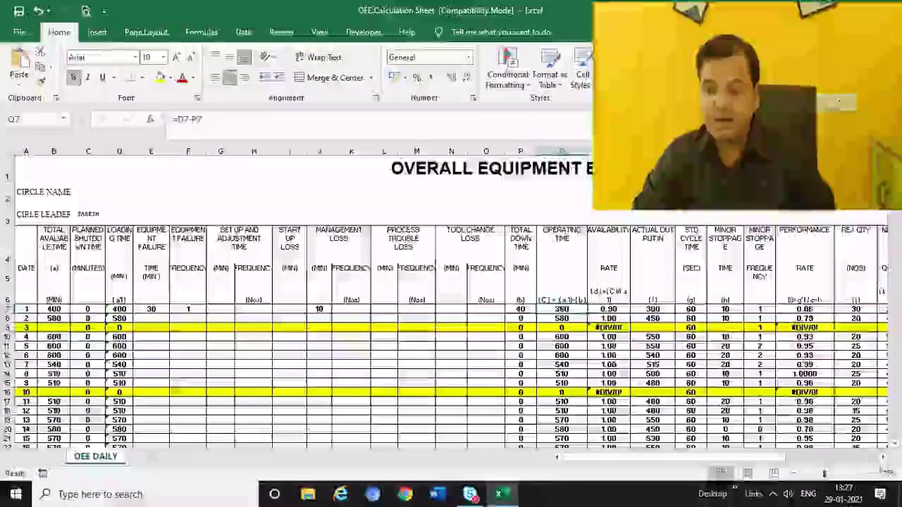
scroll(554, 300, "right", 3)
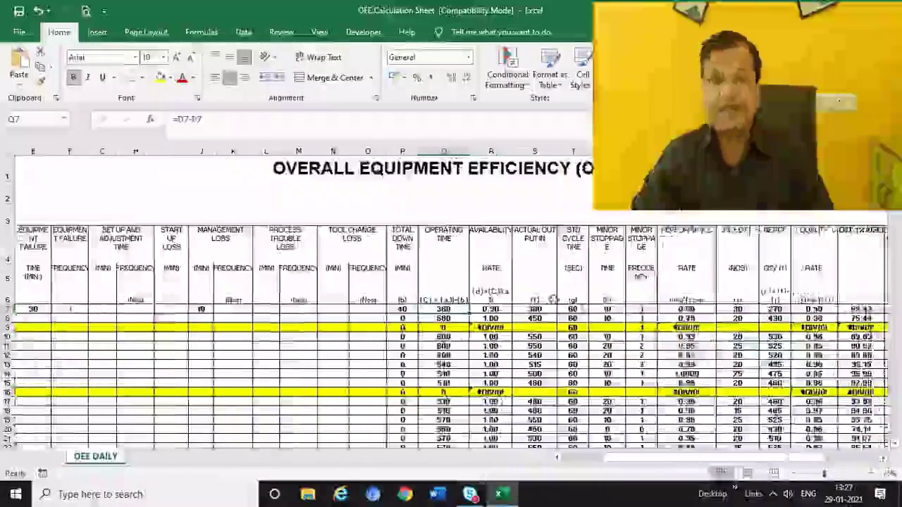
left_click(504, 309)
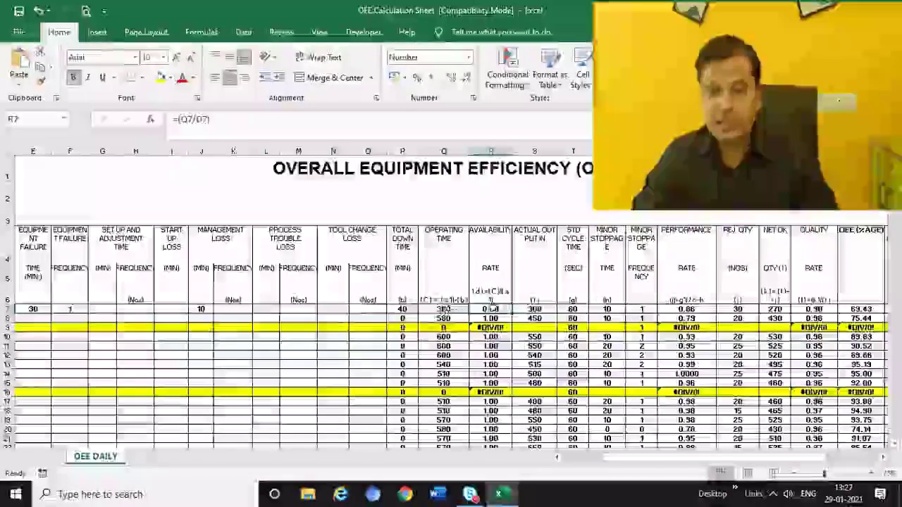
left_click(480, 287)
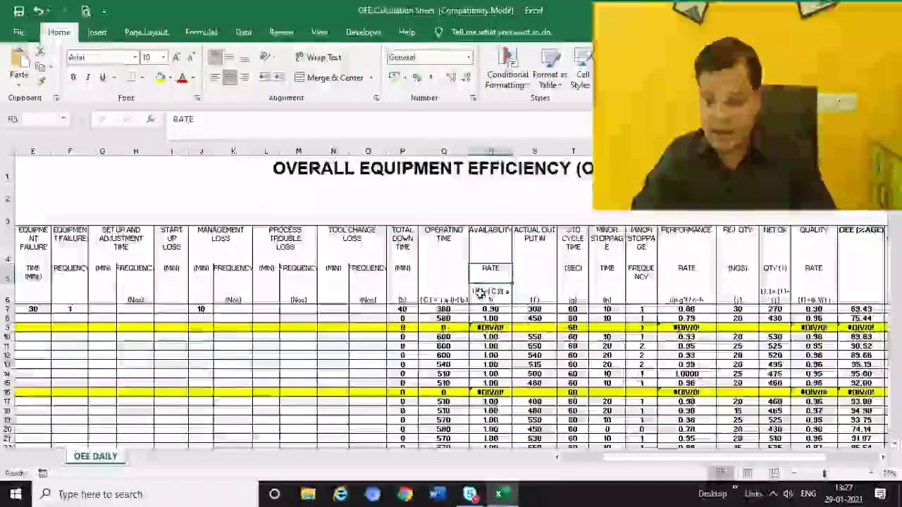
left_click(480, 291)
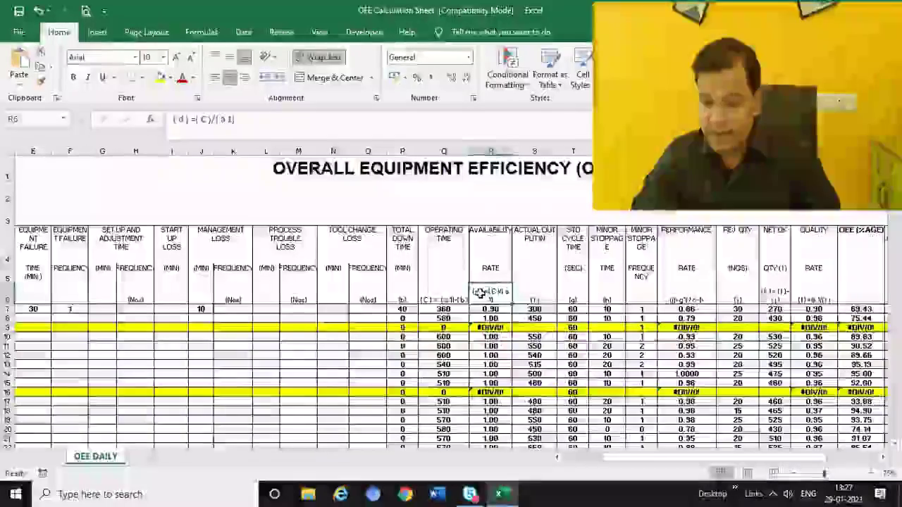
left_click(494, 310)
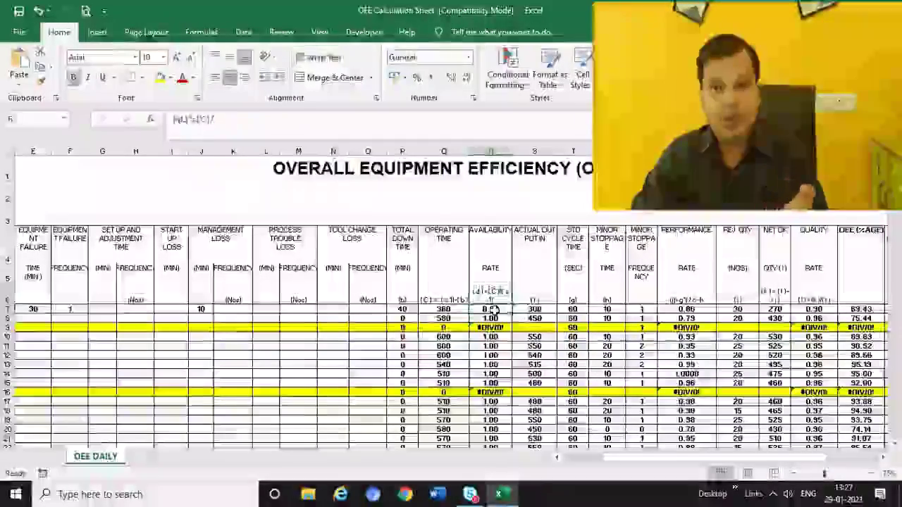
Step: Examine date 1's actual output, standard cycle time and minor stoppage entries, and the formula behind its Performance Rate
left_click(538, 248)
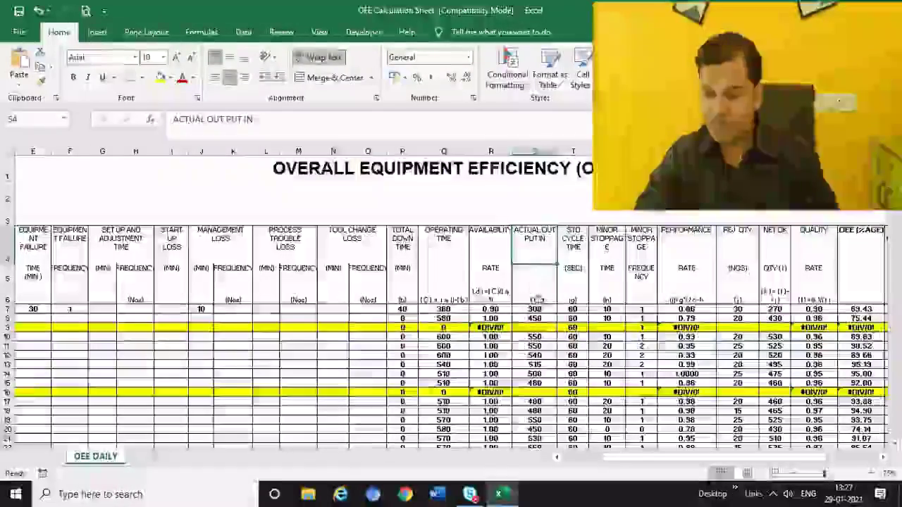
left_click(540, 307)
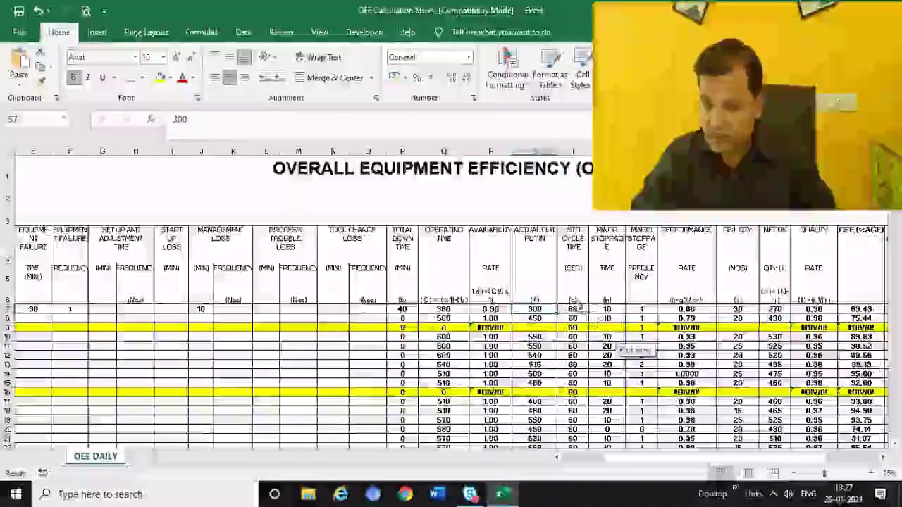
left_click(575, 307)
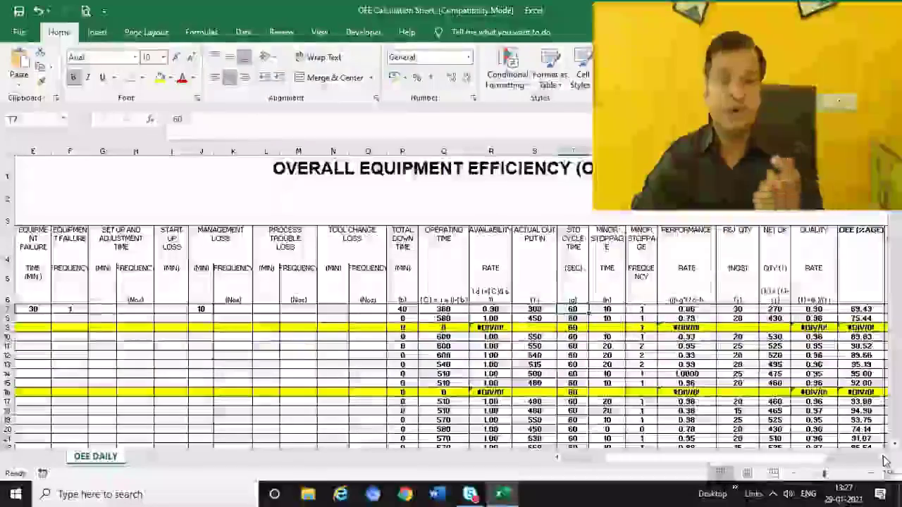
left_click_drag(832, 457, 849, 457)
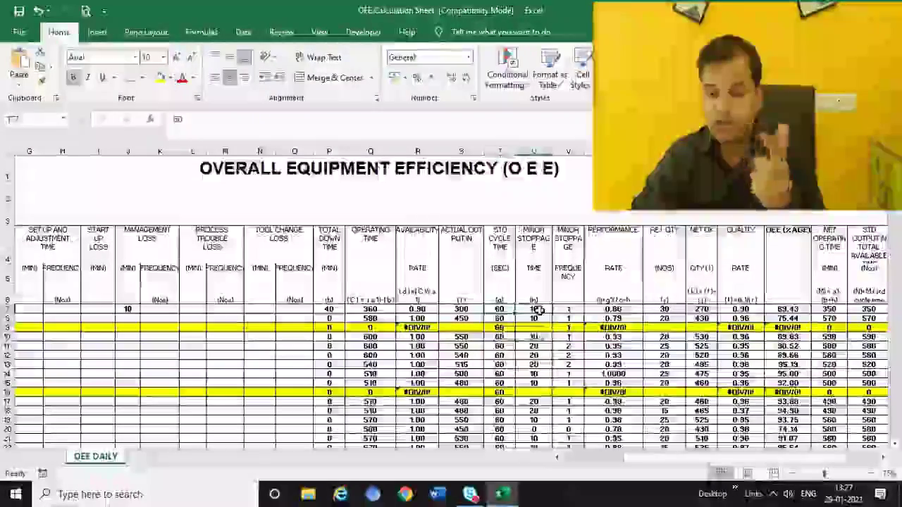
left_click(538, 310)
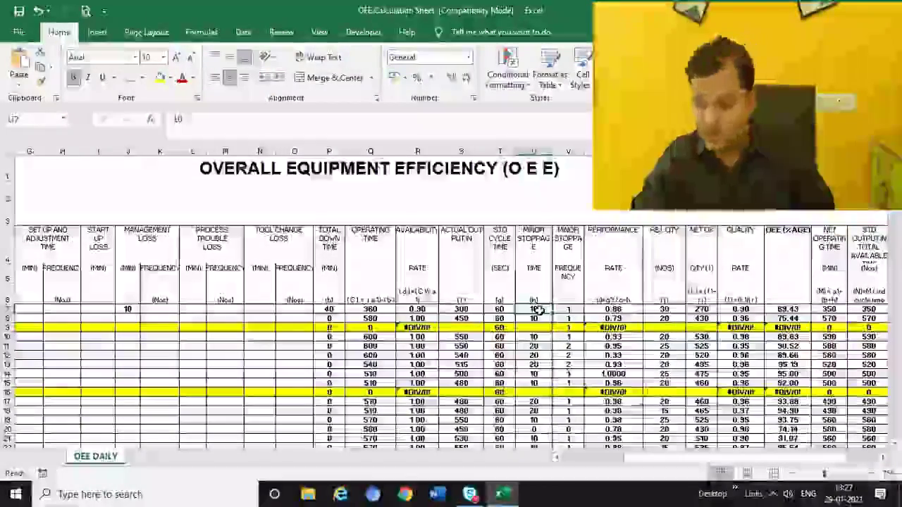
left_click(571, 309)
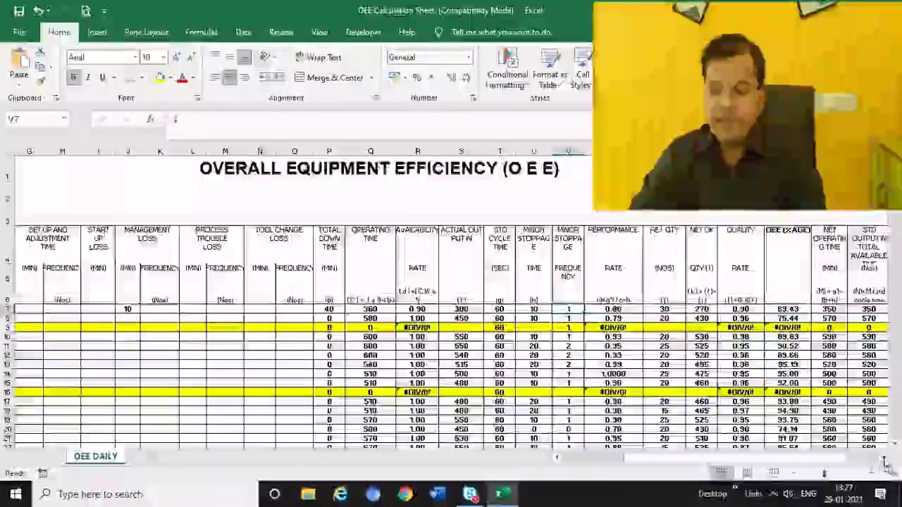
left_click(884, 458)
left_click(584, 259)
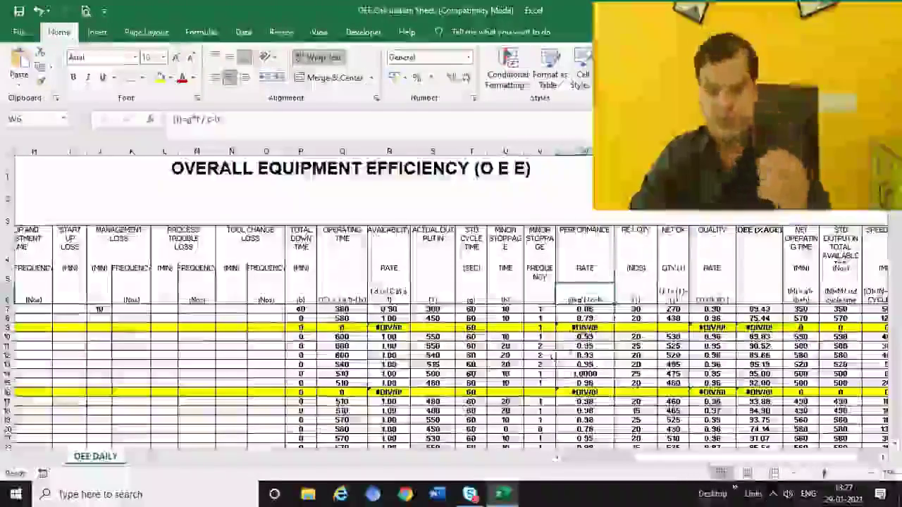
left_click(599, 308)
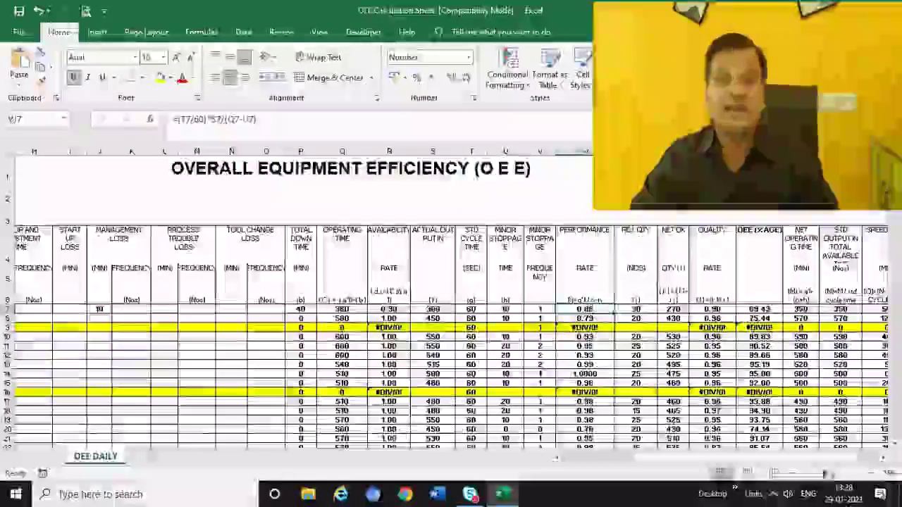
Step: Examine date 1's rejected quantity, net OK quantity and actual output, and the formula behind its Quality Rate
left_click_drag(826, 475, 830, 474)
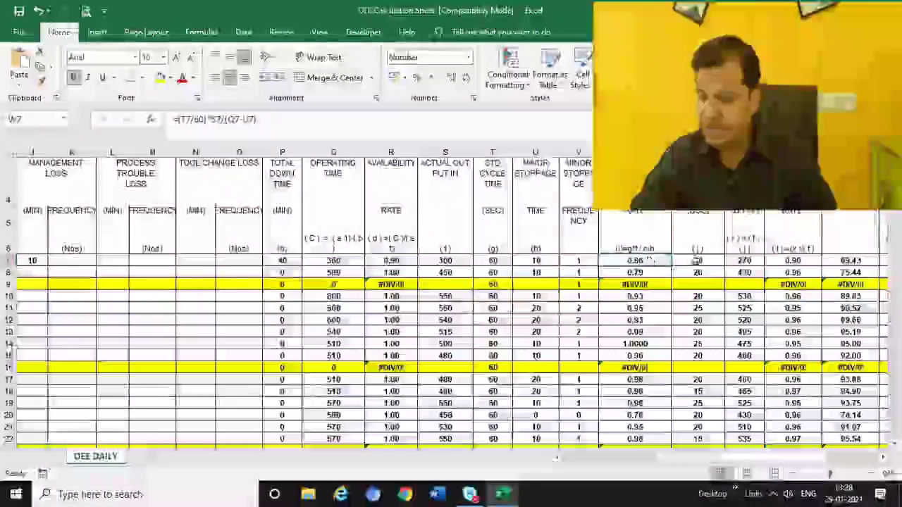
left_click(698, 262)
scroll(698, 262, "right", 2)
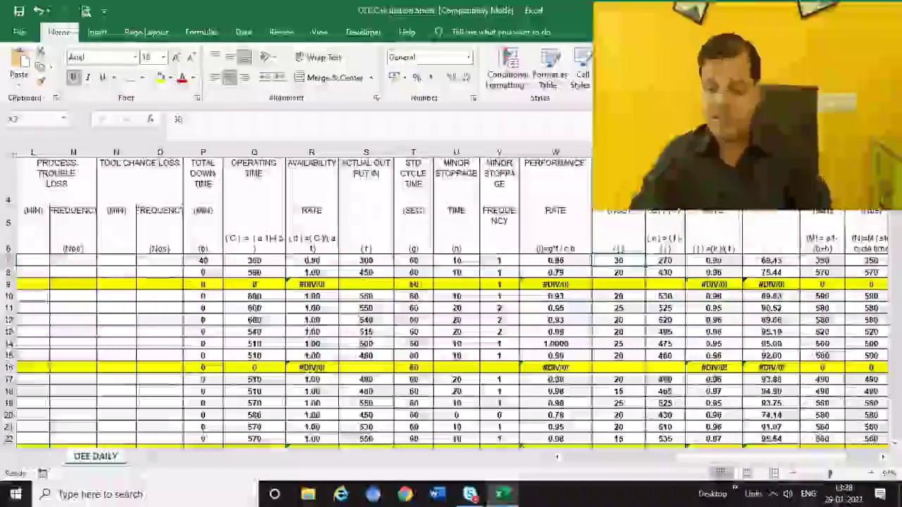
scroll(451, 303, "up", 1)
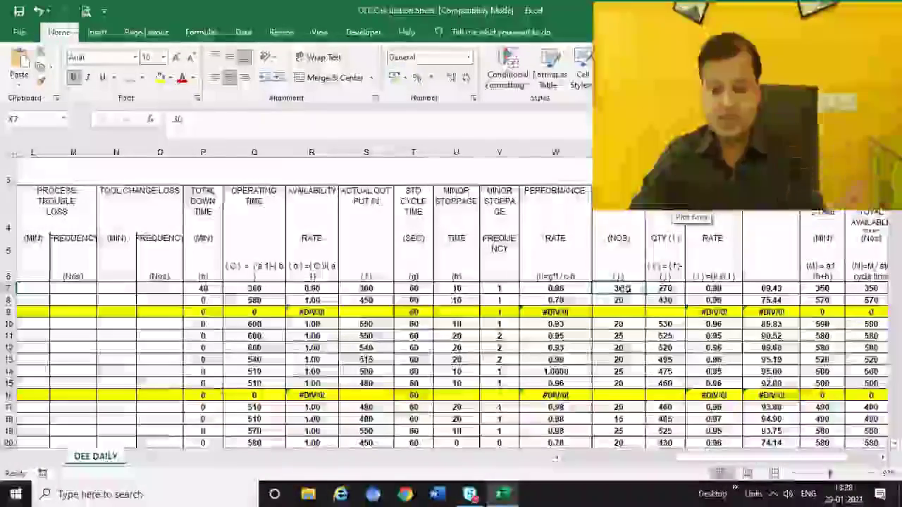
left_click(673, 287)
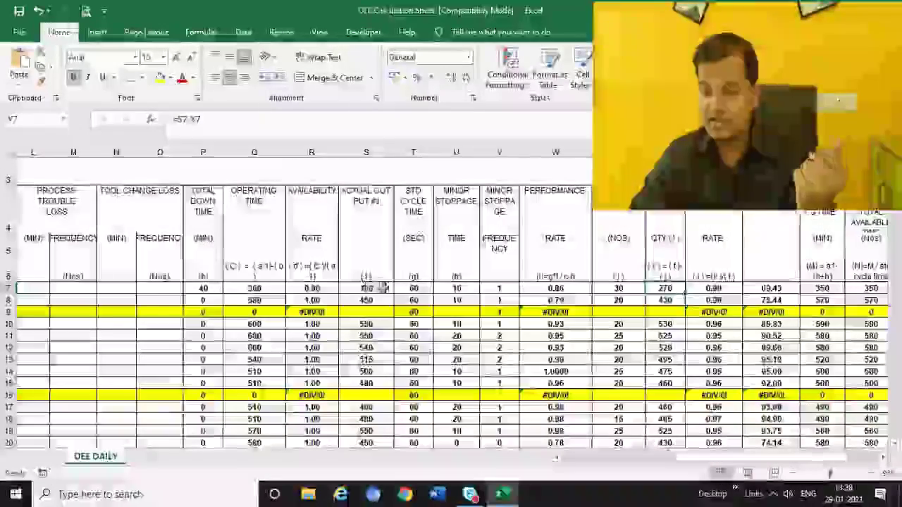
left_click(384, 288)
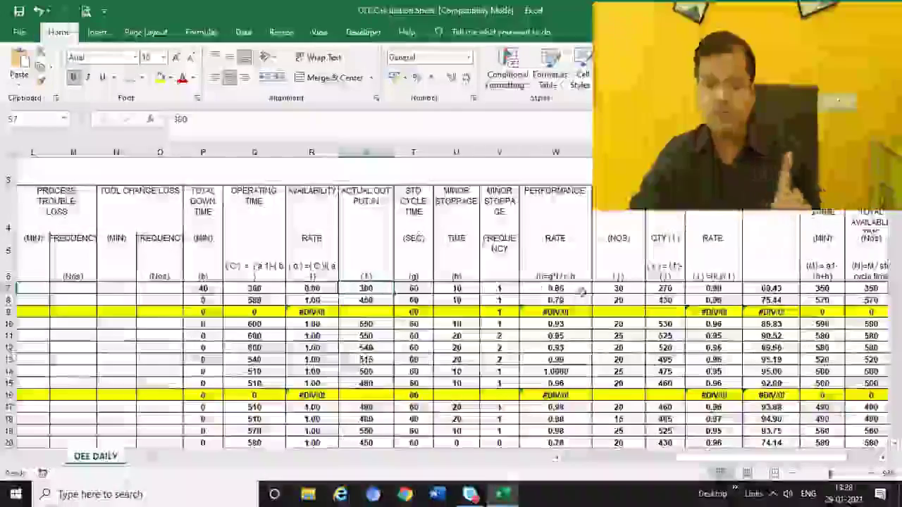
left_click(664, 288)
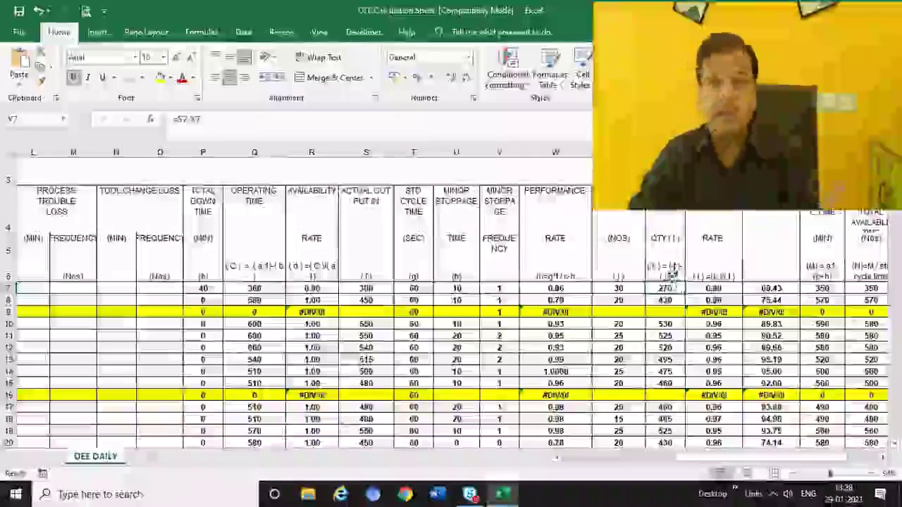
left_click(726, 288)
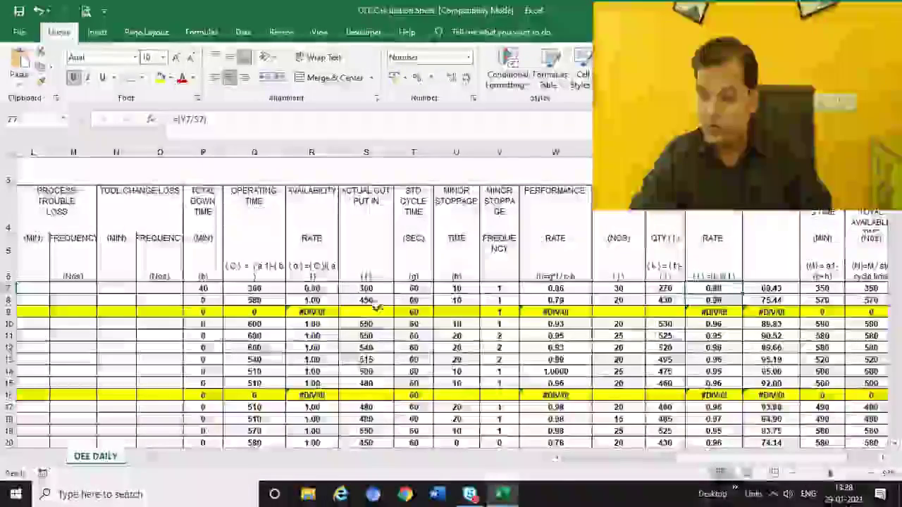
Step: Examine date 1's formulas for OEE percentage, standard output in total available time, and speed loss
scroll(710, 302, "right", 2)
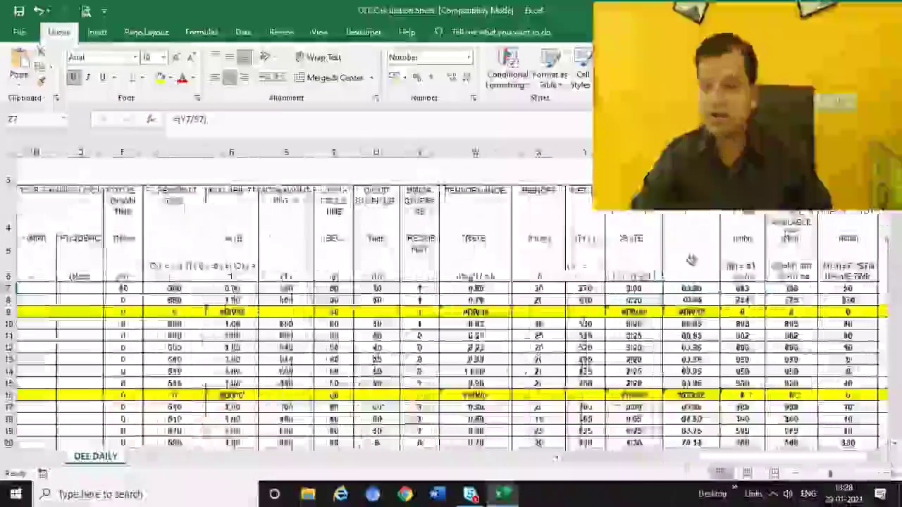
left_click(708, 289)
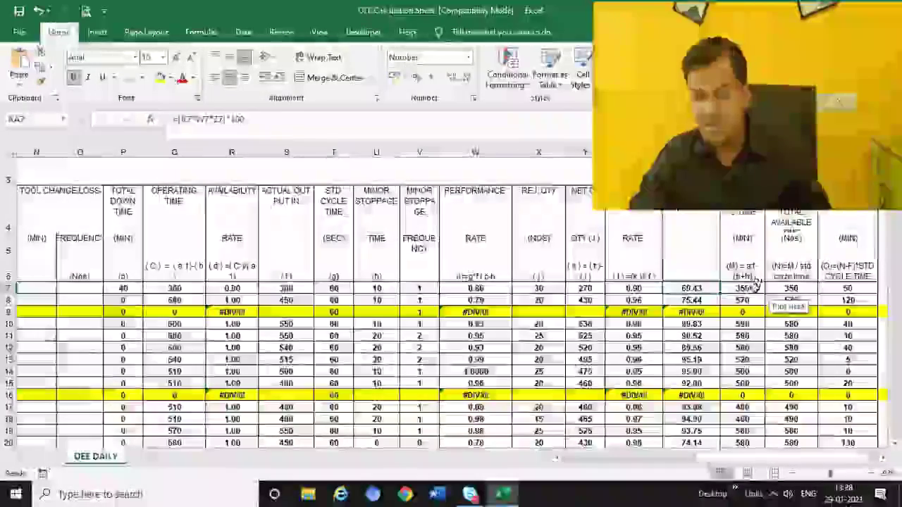
left_click(753, 288)
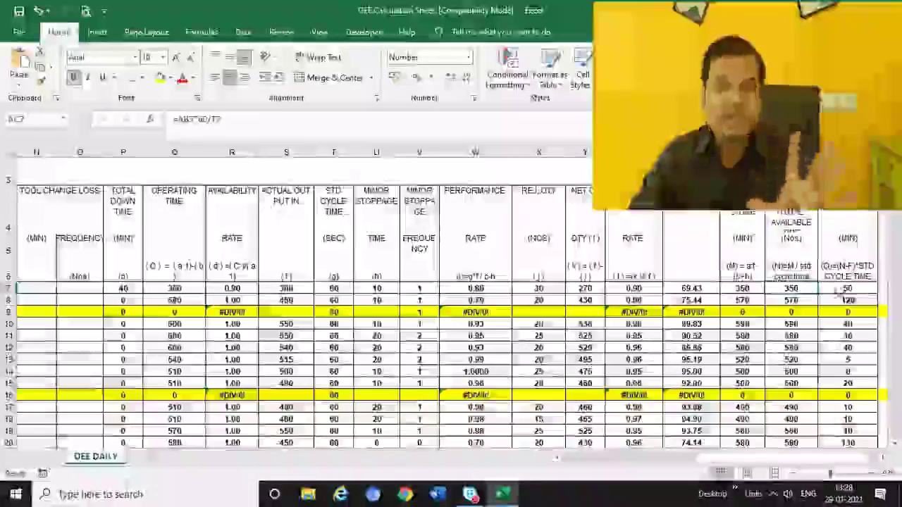
left_click(861, 289)
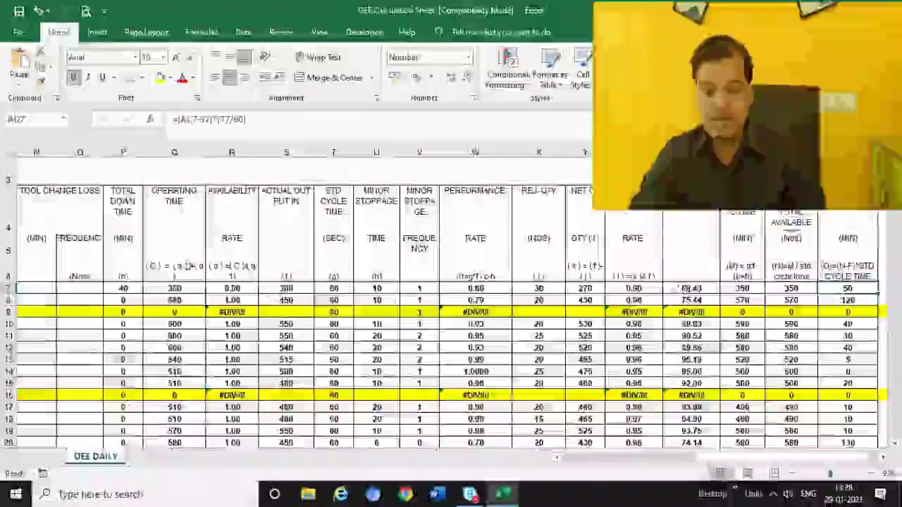
Step: Try clearing the rejected quantities for dates 4 to 9 to compare the OEE values, and undo the deletion
left_click(80, 313)
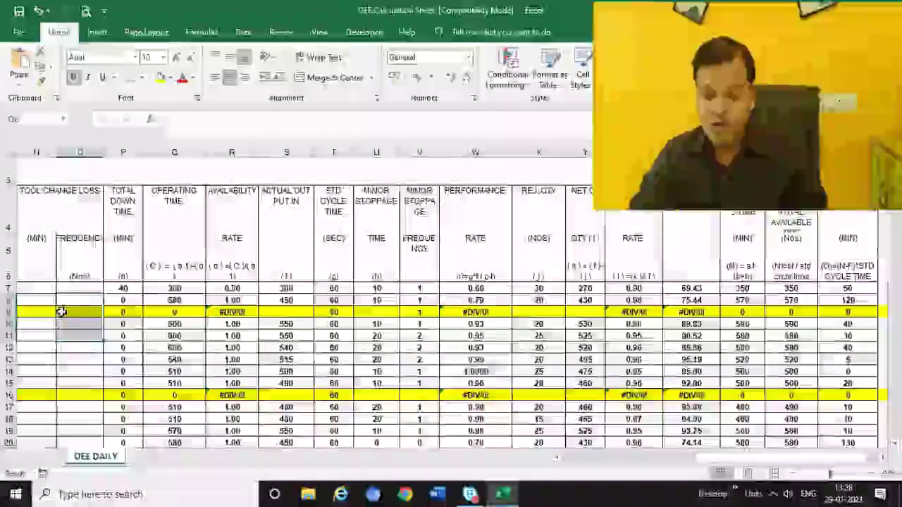
left_click(290, 300)
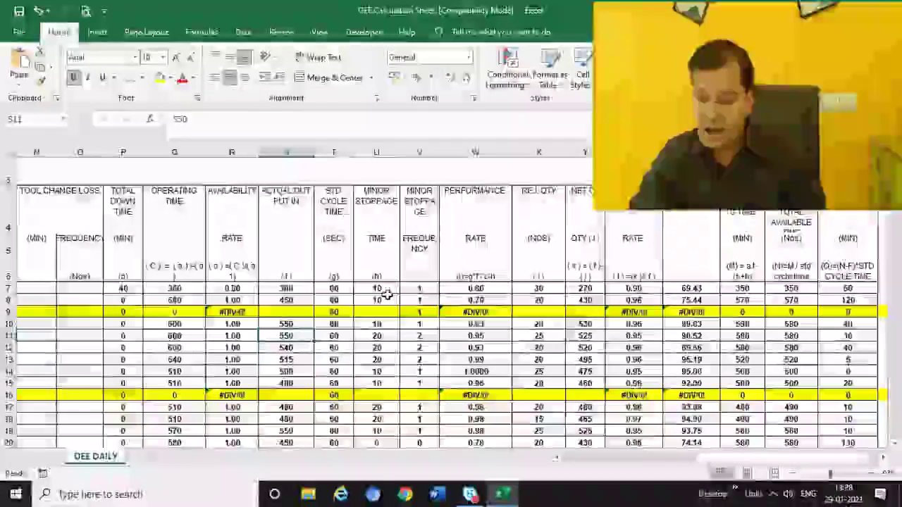
left_click(380, 349)
left_click_drag(380, 352, 378, 361)
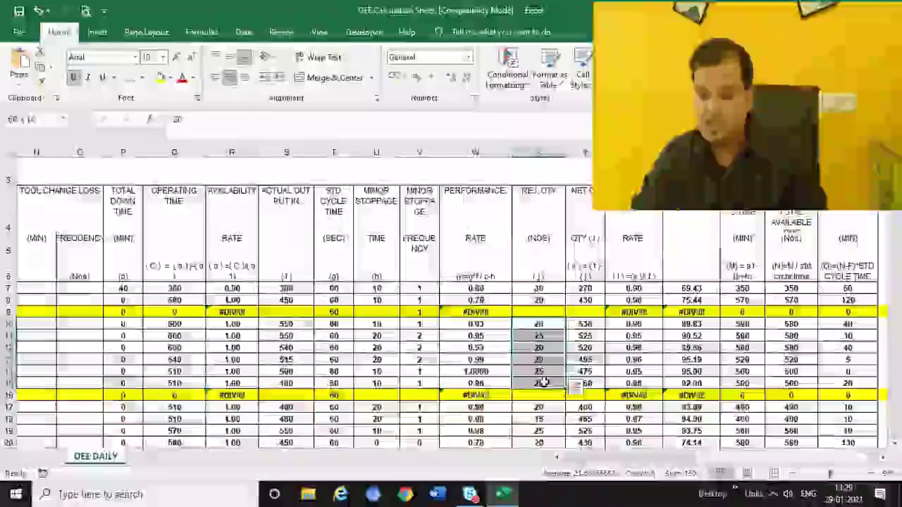
key("Delete")
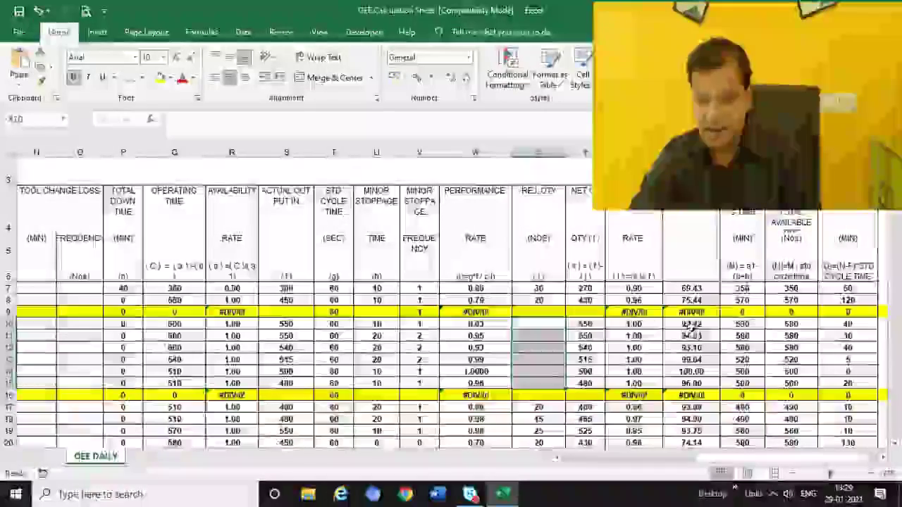
key("Down")
key("Down")
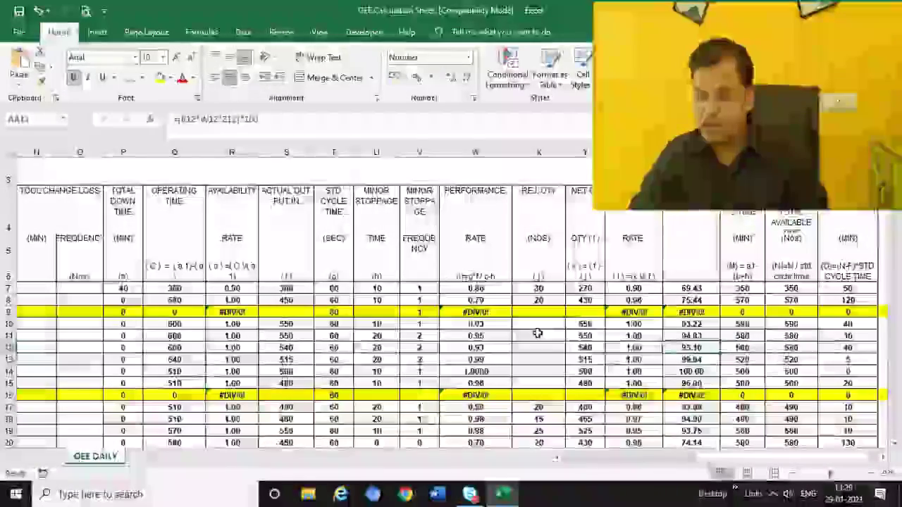
key("ctrl+z")
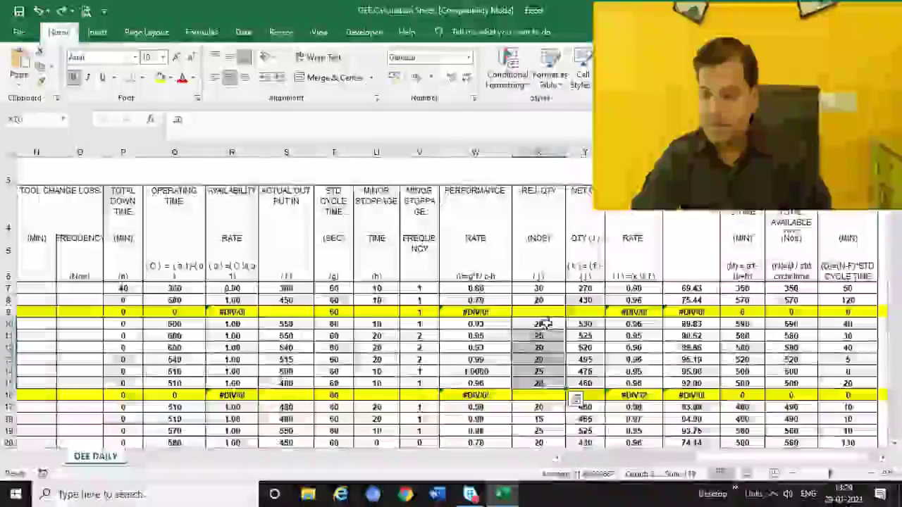
left_click(689, 324)
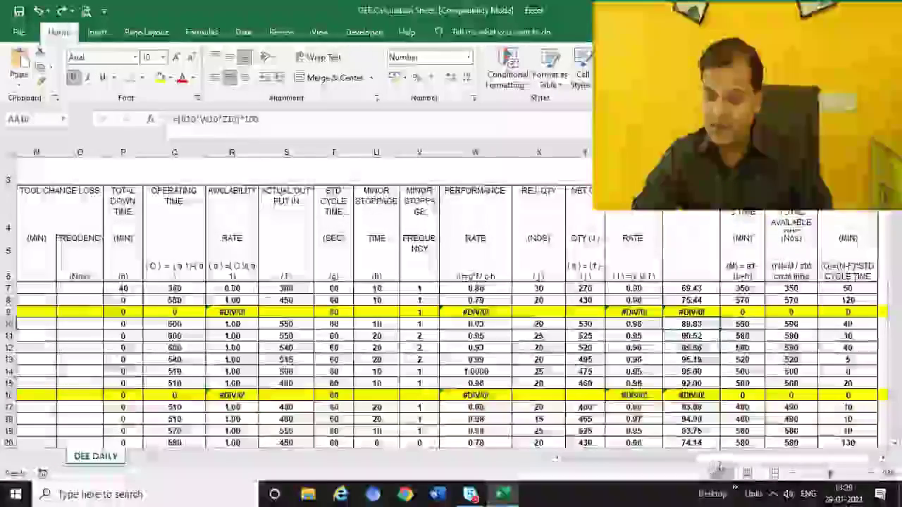
Step: Examine the Over All Equipment Efficiency chart below the daily table, comparing the bars for individual dates with the target bar
scroll(767, 467, "down", 1)
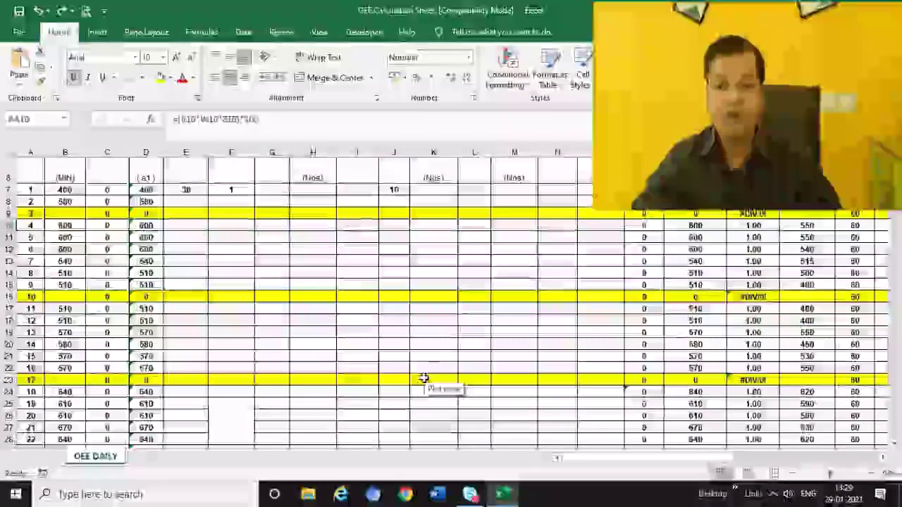
scroll(423, 379, "down", 3)
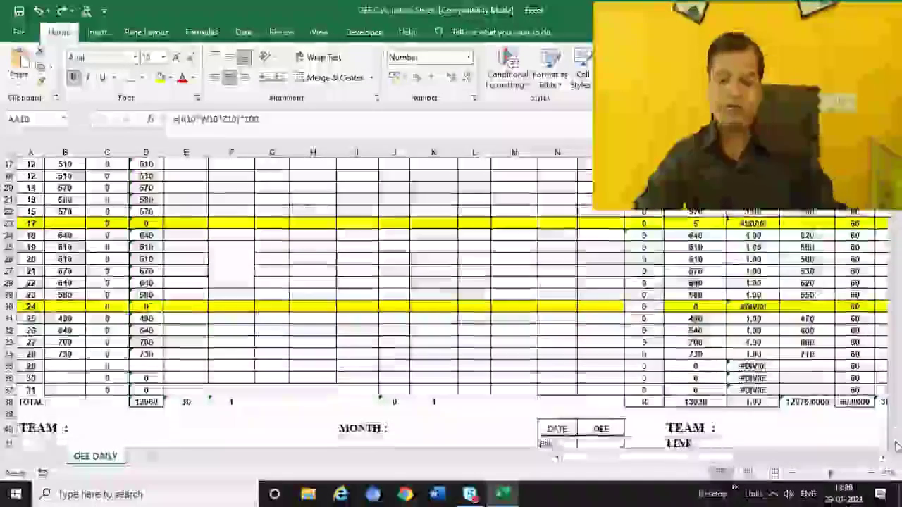
scroll(897, 445, "down", 3)
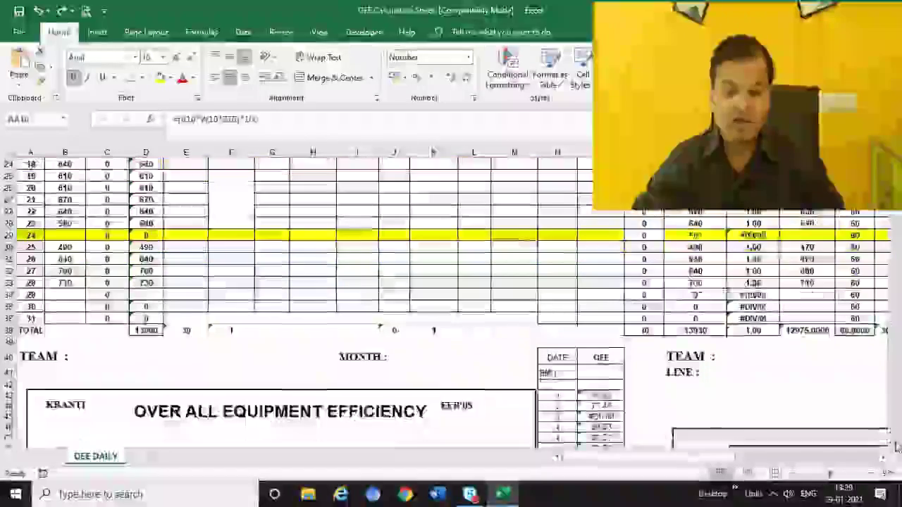
scroll(896, 445, "down", 4)
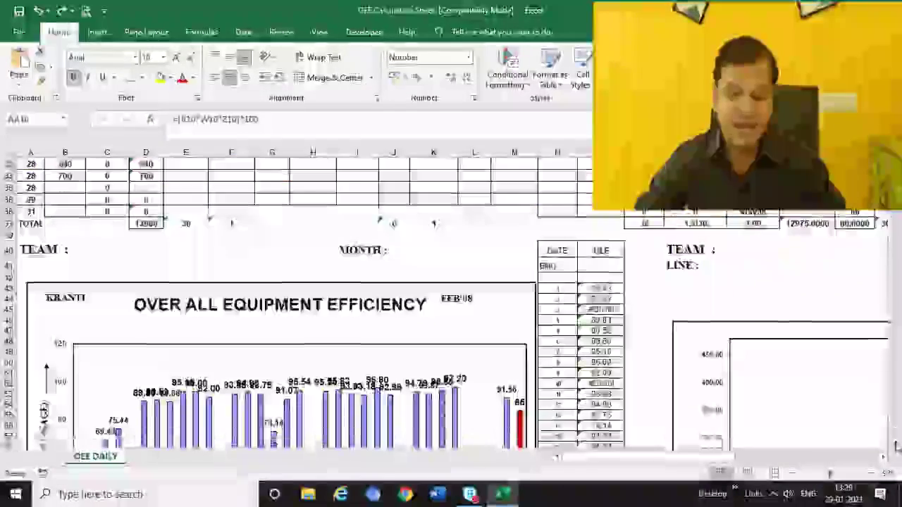
scroll(897, 445, "down", 2)
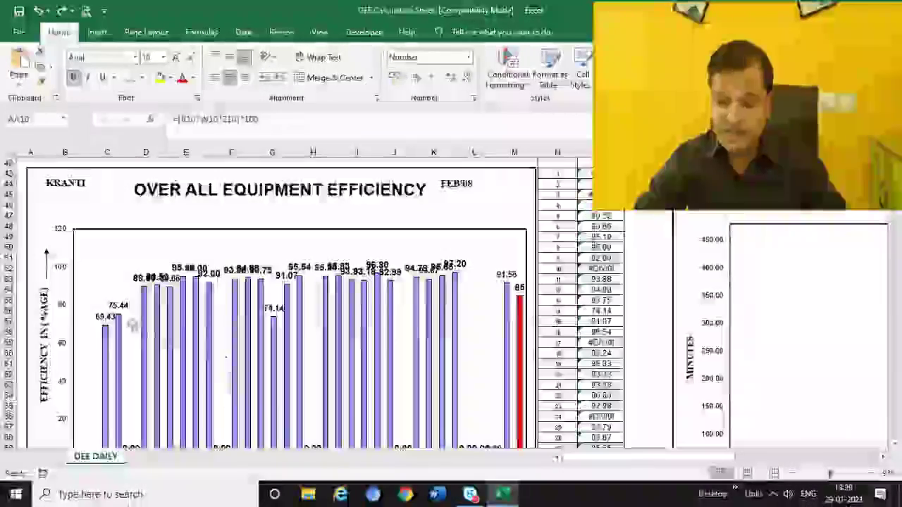
left_click(107, 318)
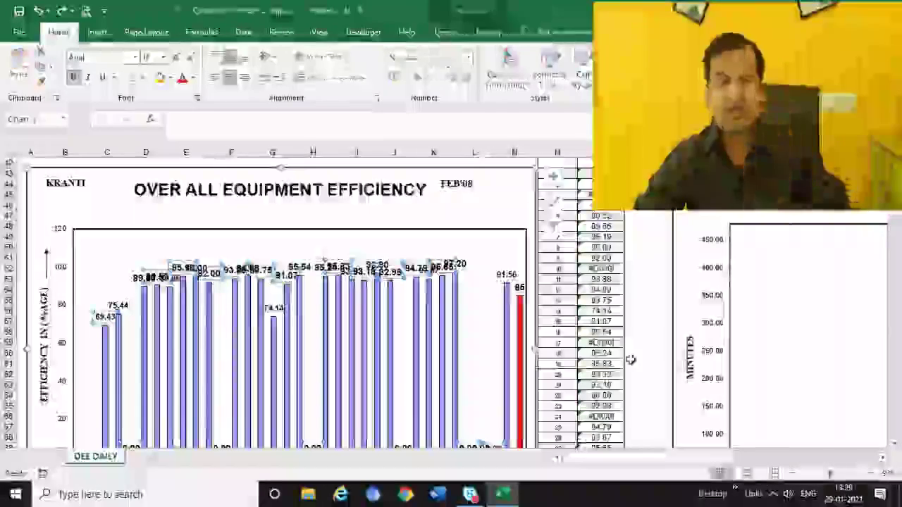
left_click(638, 341)
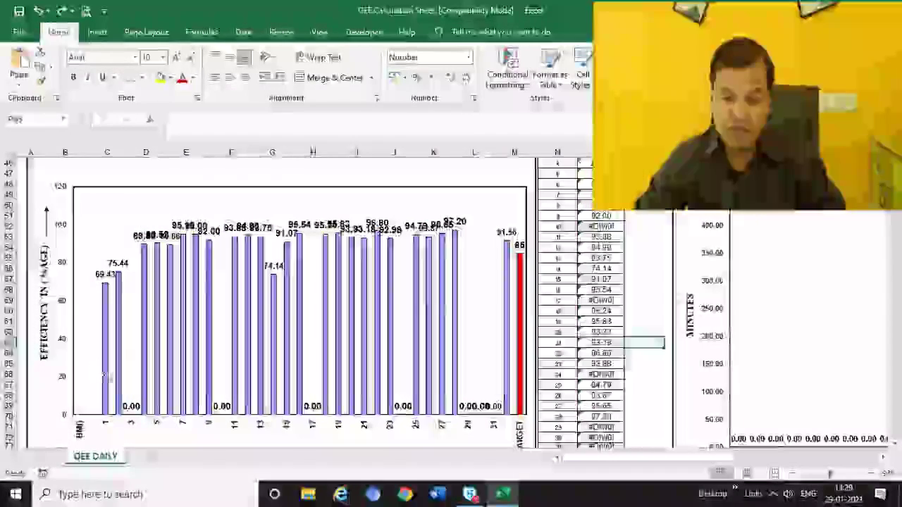
left_click(120, 340)
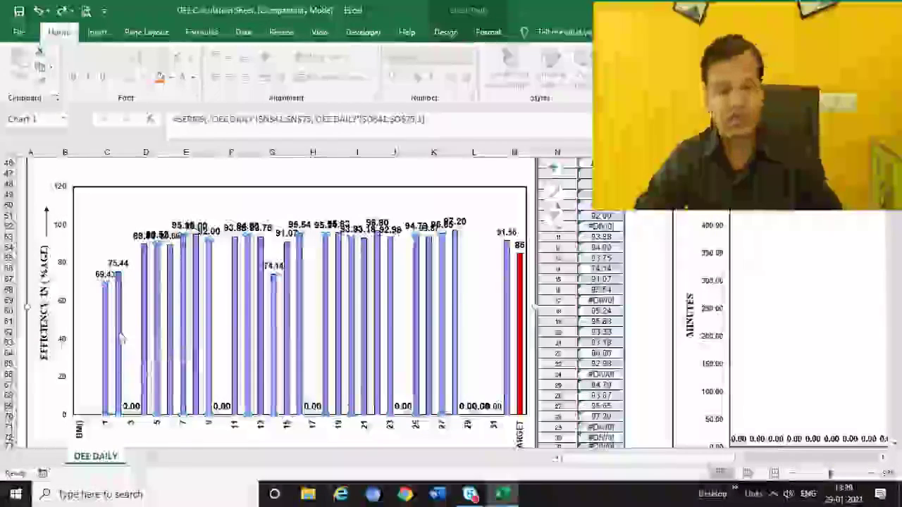
left_click(120, 341)
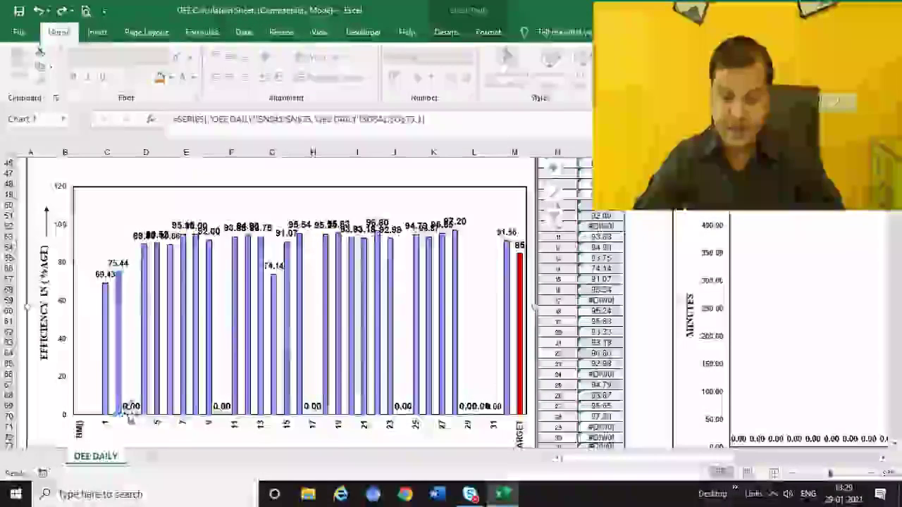
left_click(132, 409)
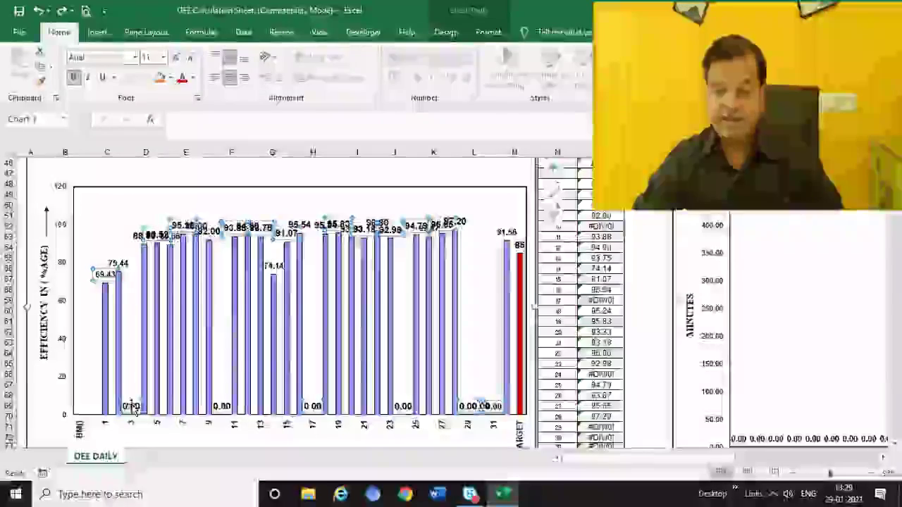
left_click(453, 333)
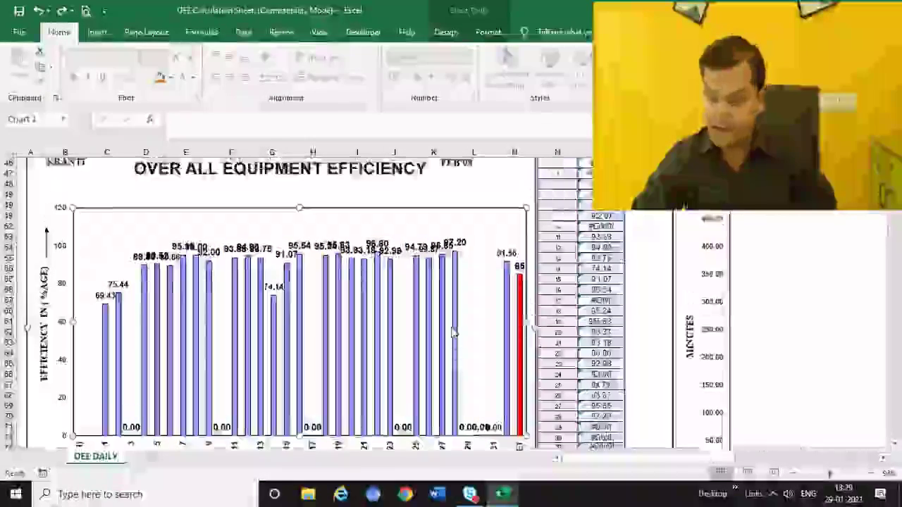
scroll(339, 255, "up", 1)
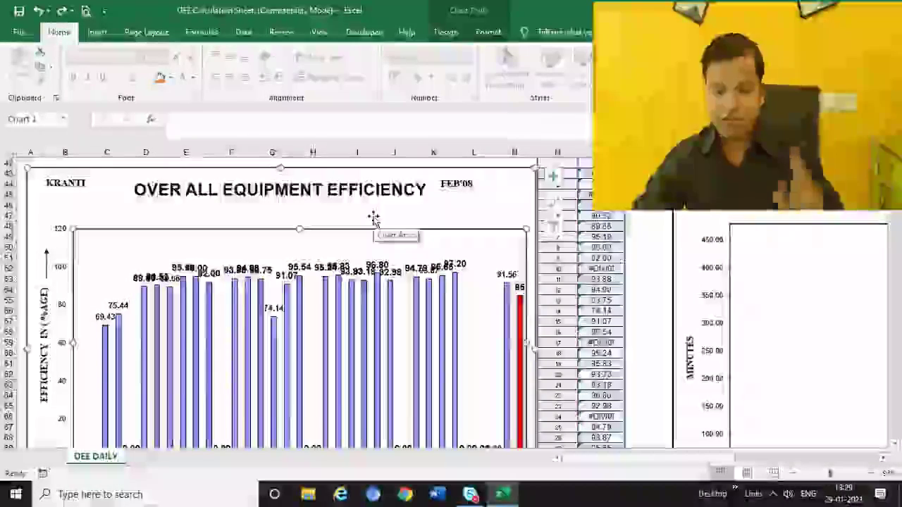
Step: Examine the Availability Rate chart's bars for the first dates, and return to the start of the OEE table
scroll(821, 263, "down", 4)
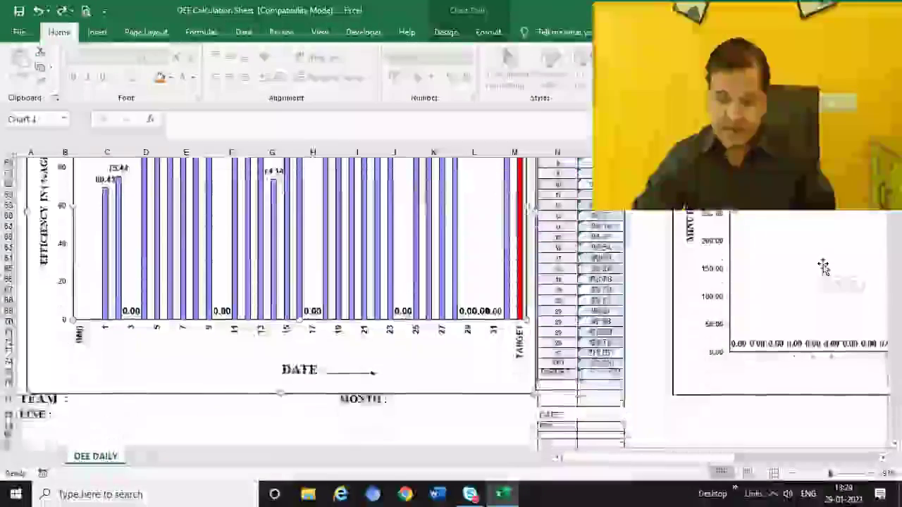
scroll(822, 264, "down", 6)
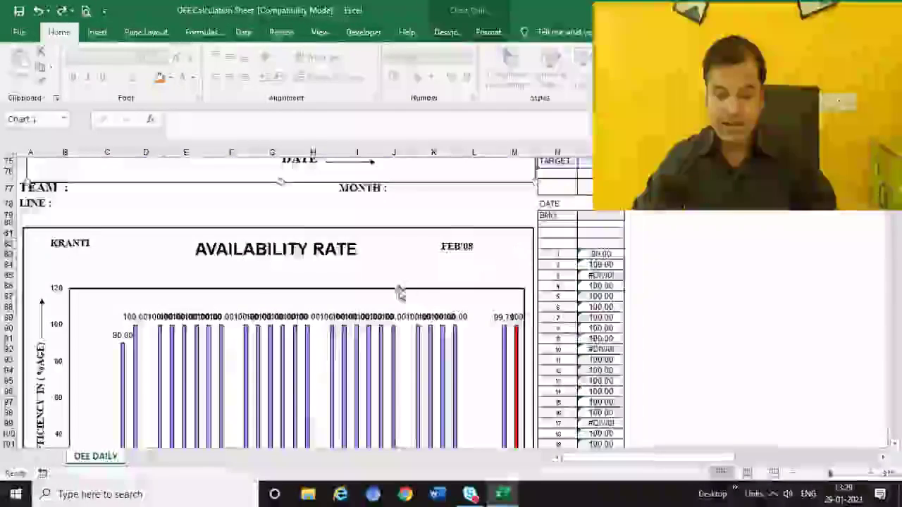
left_click(352, 299)
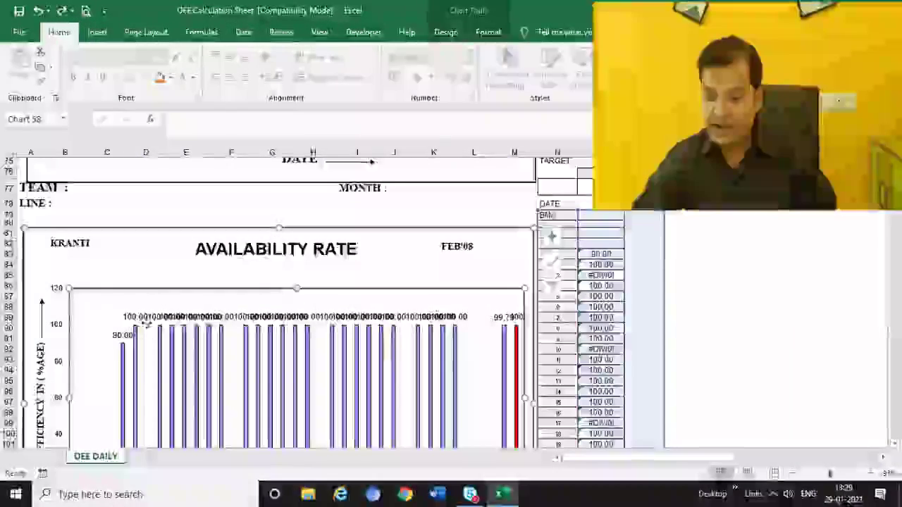
left_click(135, 315)
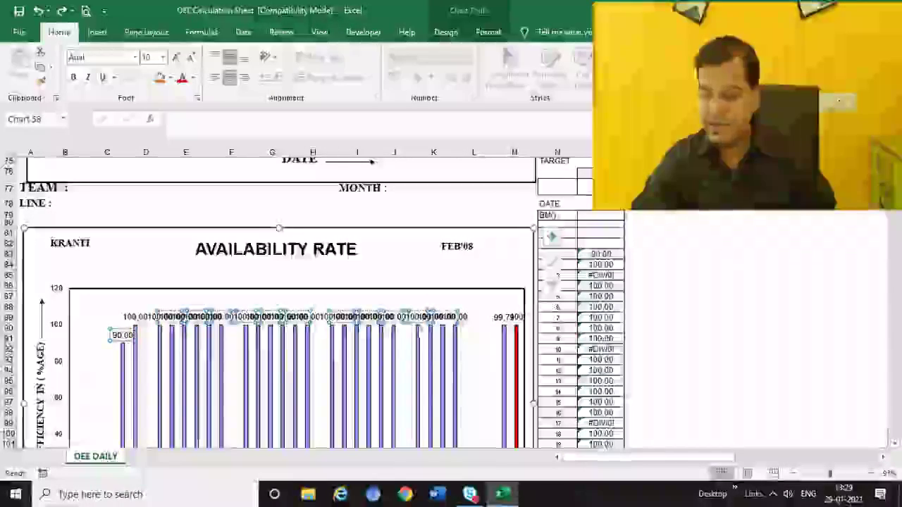
scroll(600, 302, "up", 20)
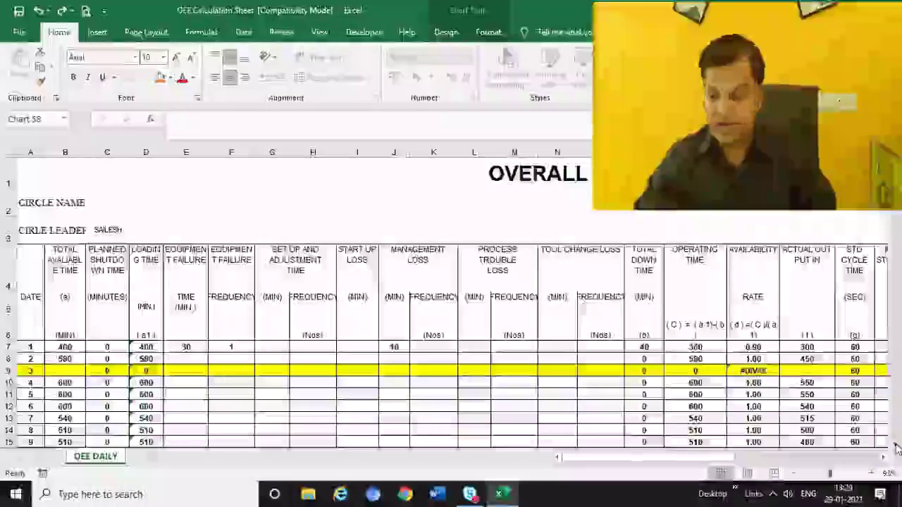
Step: Enter an equipment failure time of 30 minutes for date 7 in the OEE table
scroll(763, 315, "down", 1)
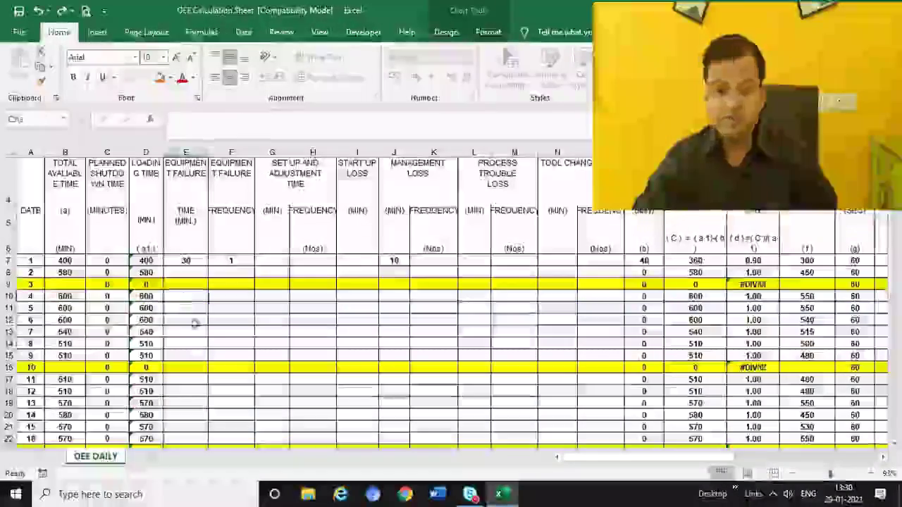
left_click(196, 328)
type("30")
key("Return")
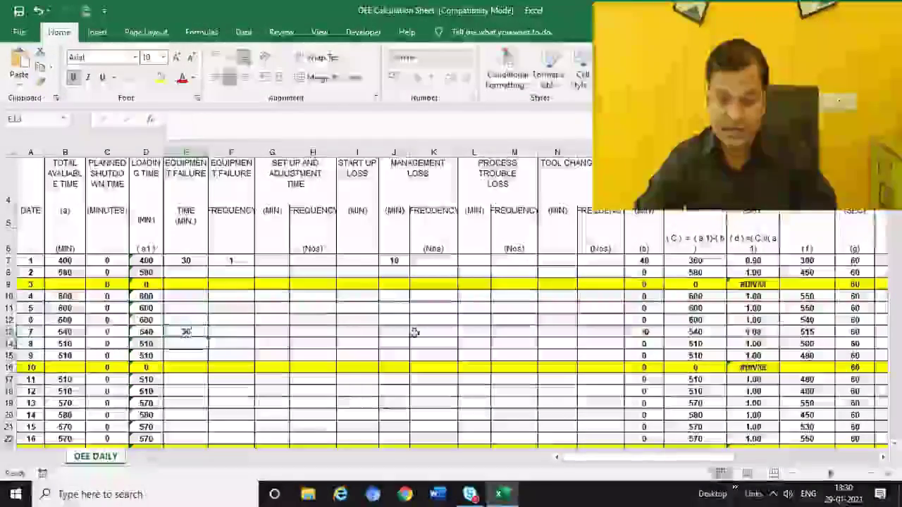
Step: Examine the Quality Rate, Breakdown Loss, Breakdown Frequency and Set-up and Adjustment Loss charts below the daily table
scroll(414, 332, "down", 5)
scroll(413, 333, "down", 10)
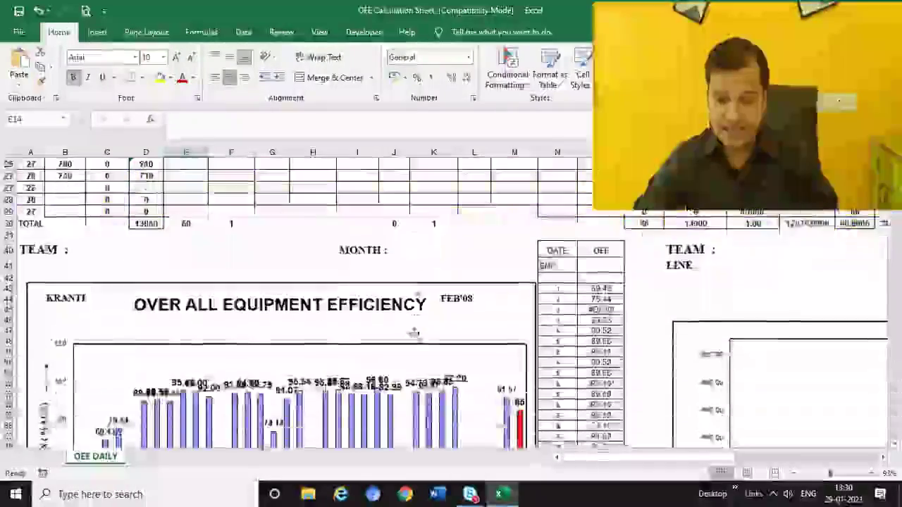
scroll(417, 341, "down", 8)
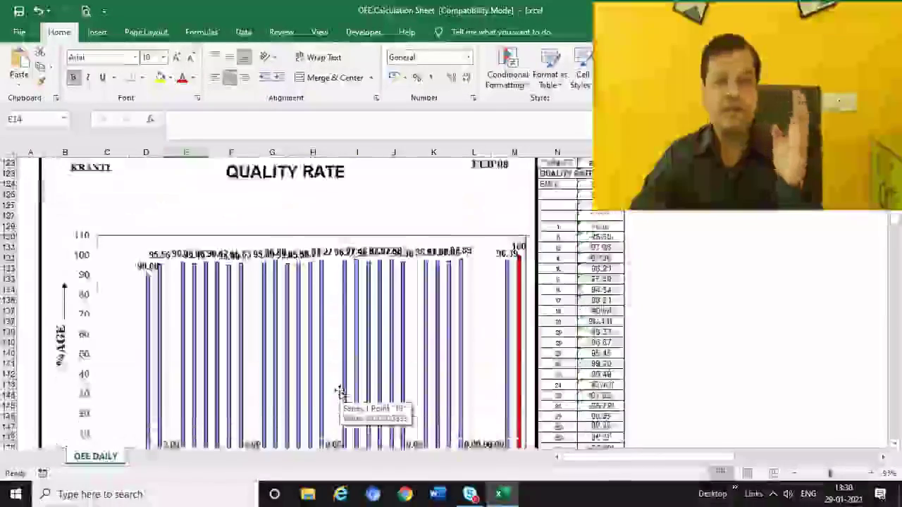
scroll(339, 392, "down", 10)
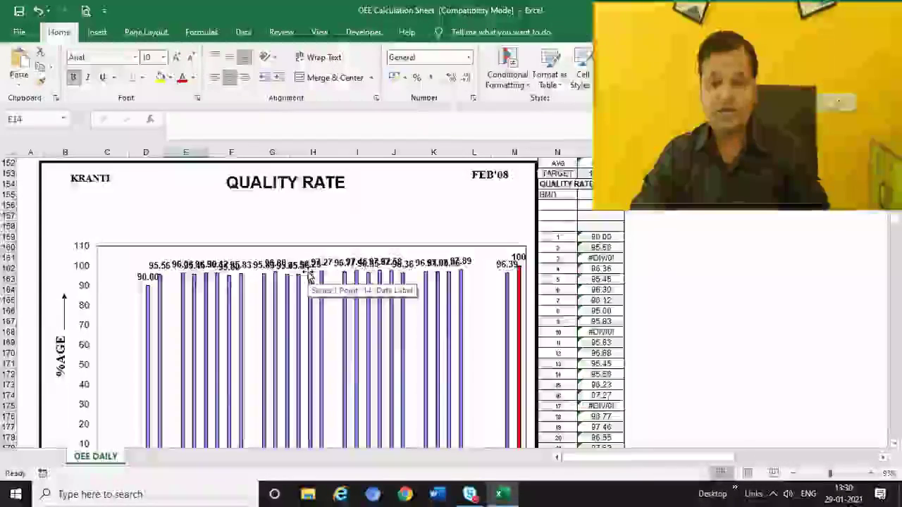
scroll(308, 275, "down", 9)
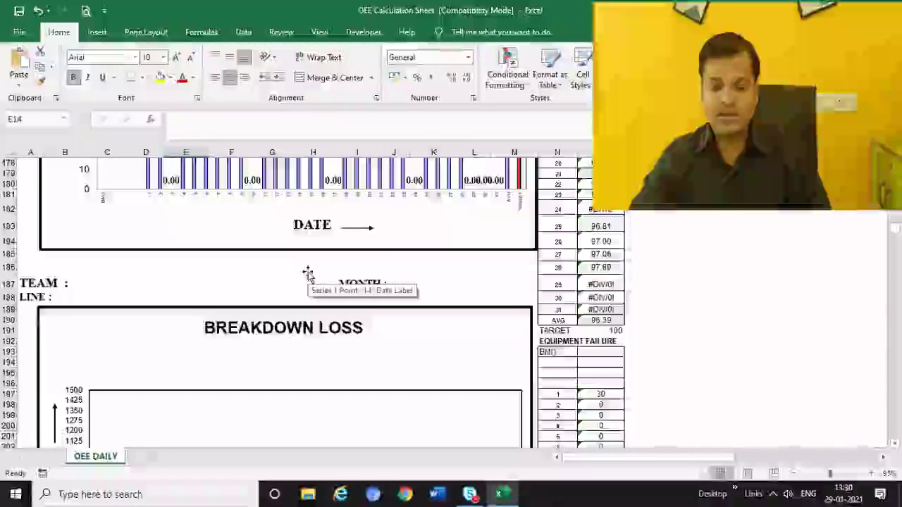
scroll(308, 275, "down", 6)
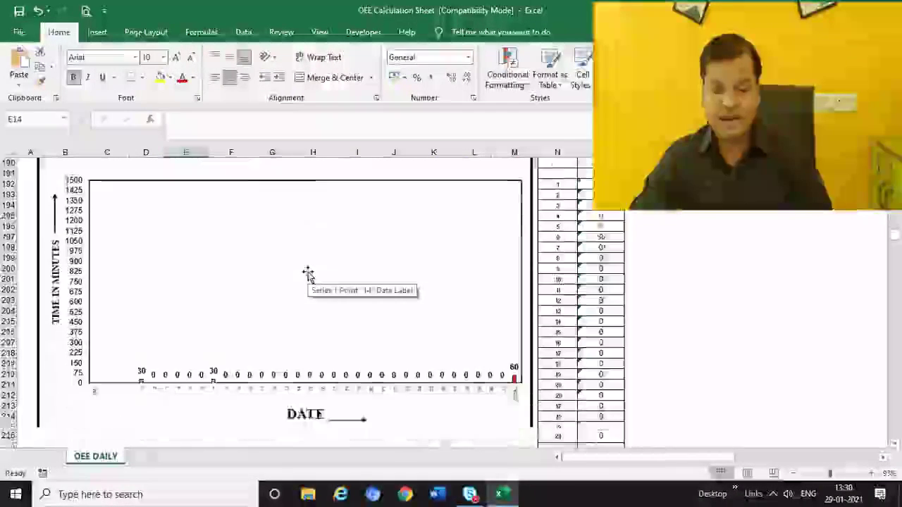
scroll(308, 275, "down", 8)
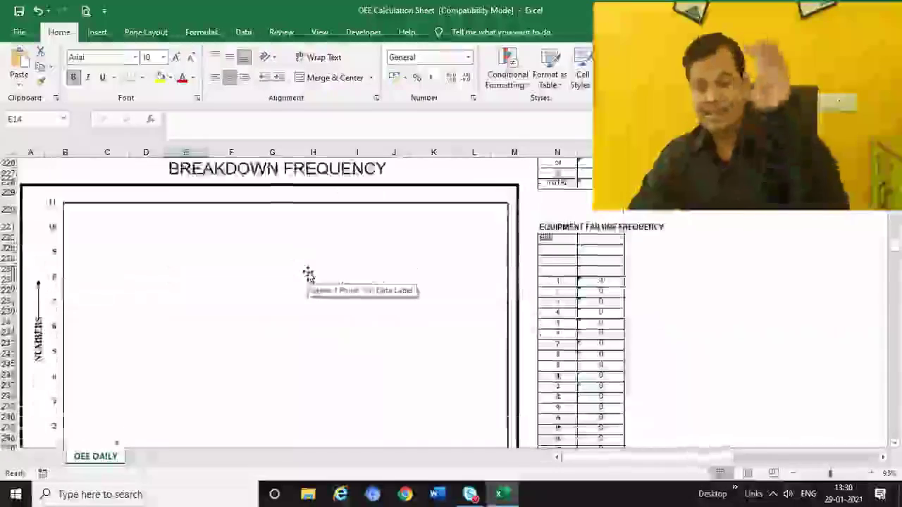
scroll(308, 275, "down", 5)
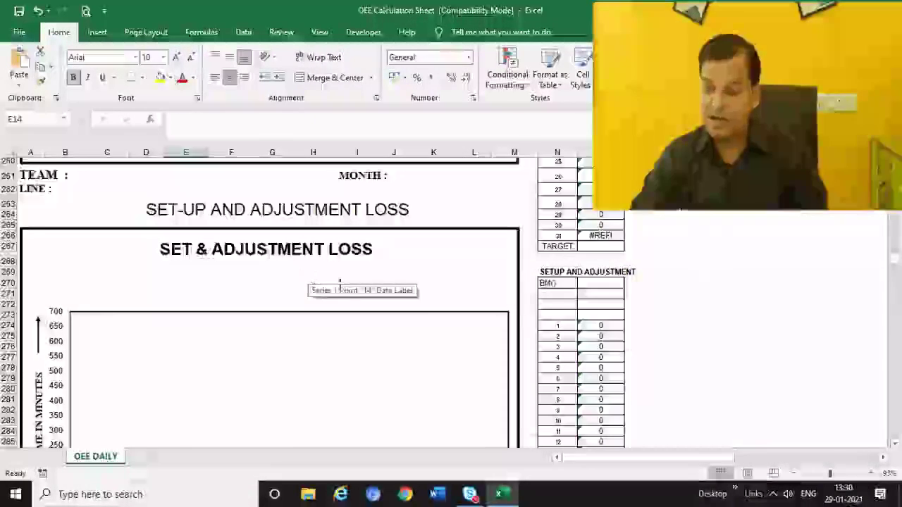
Step: Examine the Planned Shut Down chart beside the OEE chart, and return to the performance, quality and OEE columns of the daily table
left_click_drag(898, 262, 897, 166)
scroll(897, 444, "down", 5)
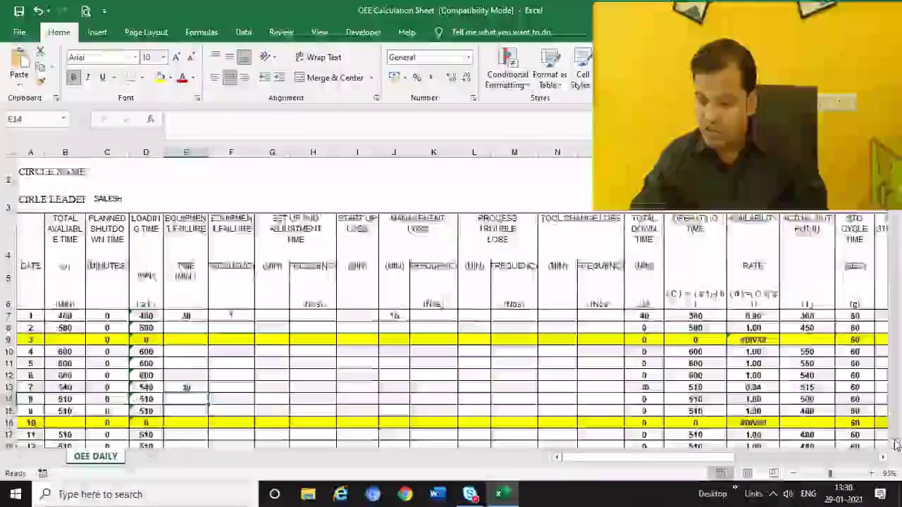
scroll(896, 443, "down", 8)
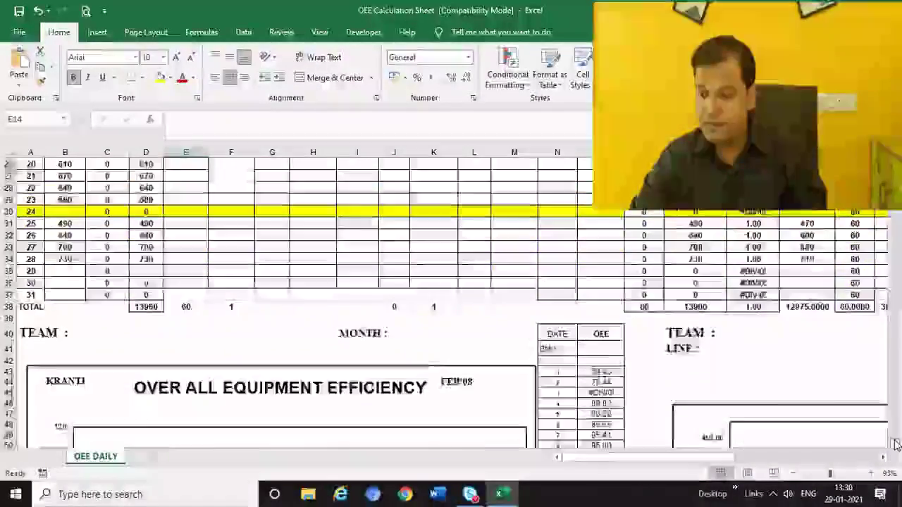
scroll(883, 461, "right", 6)
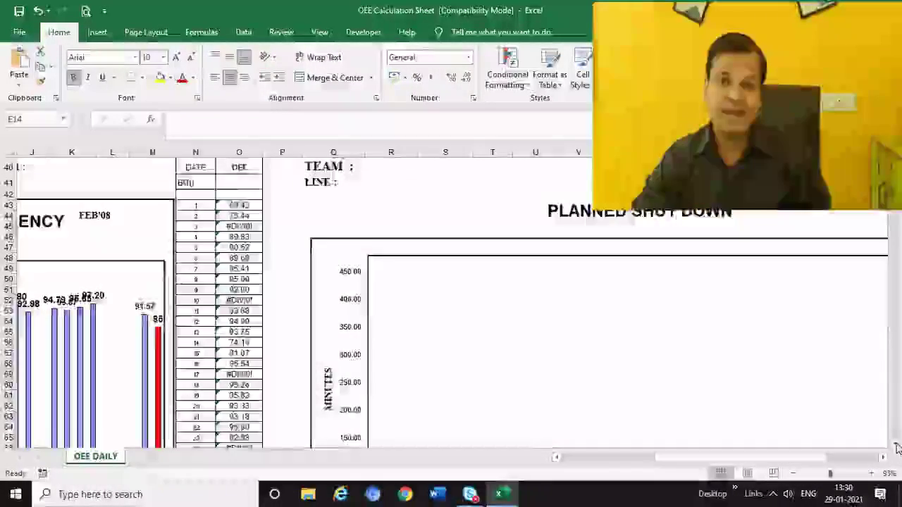
scroll(897, 444, "down", 6)
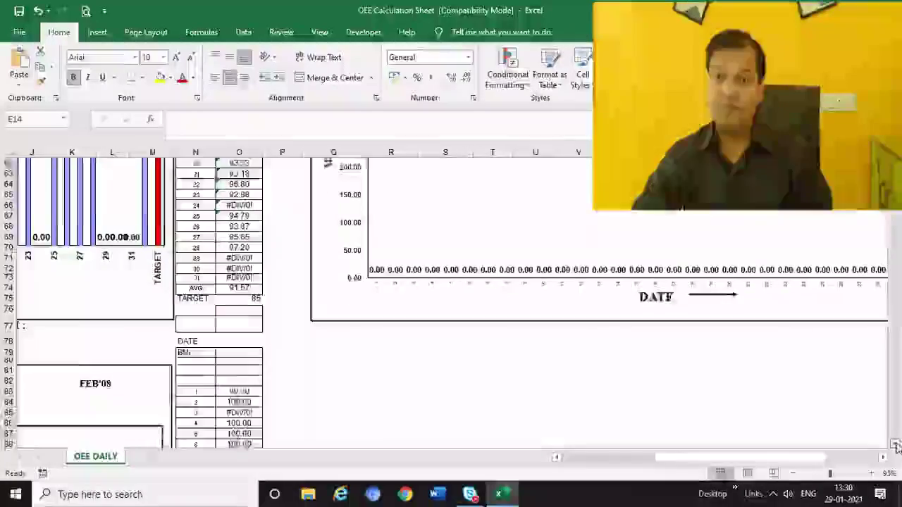
scroll(389, 384, "up", 20)
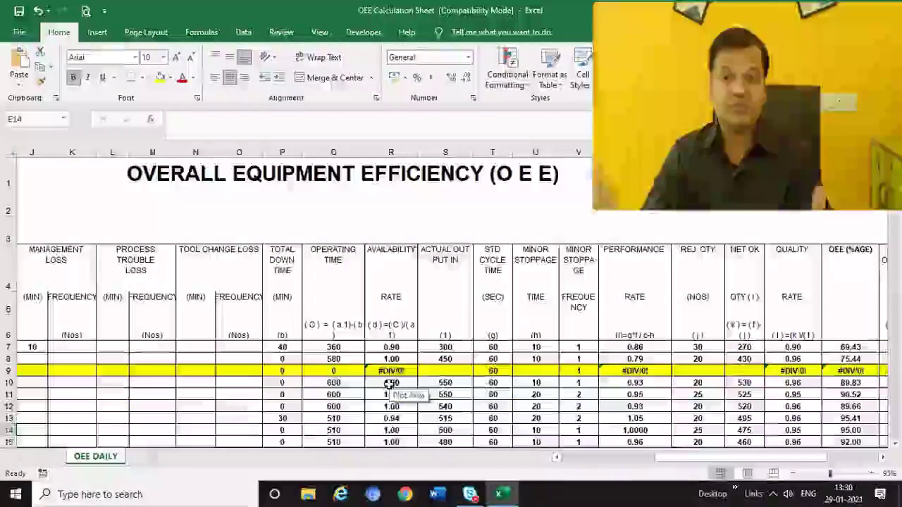